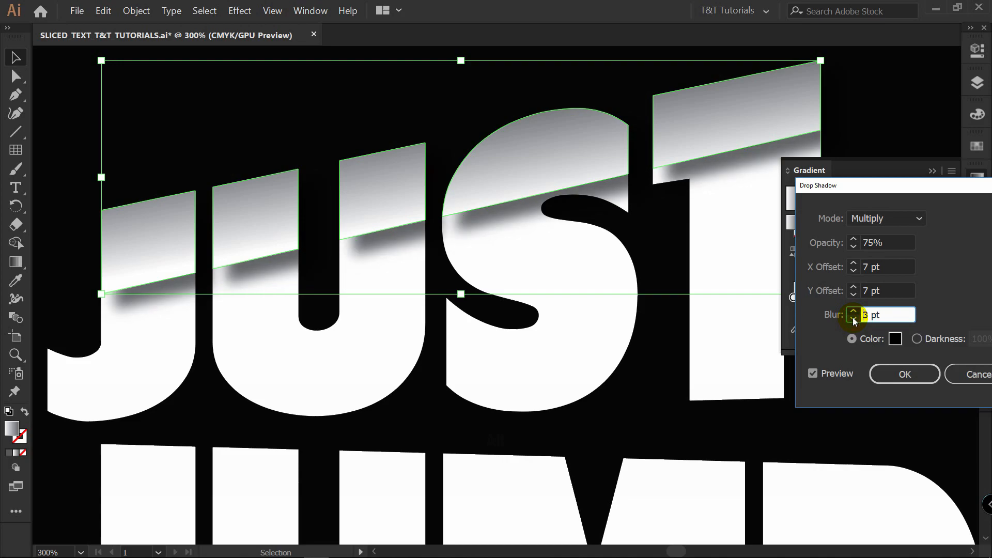
click(796, 252)
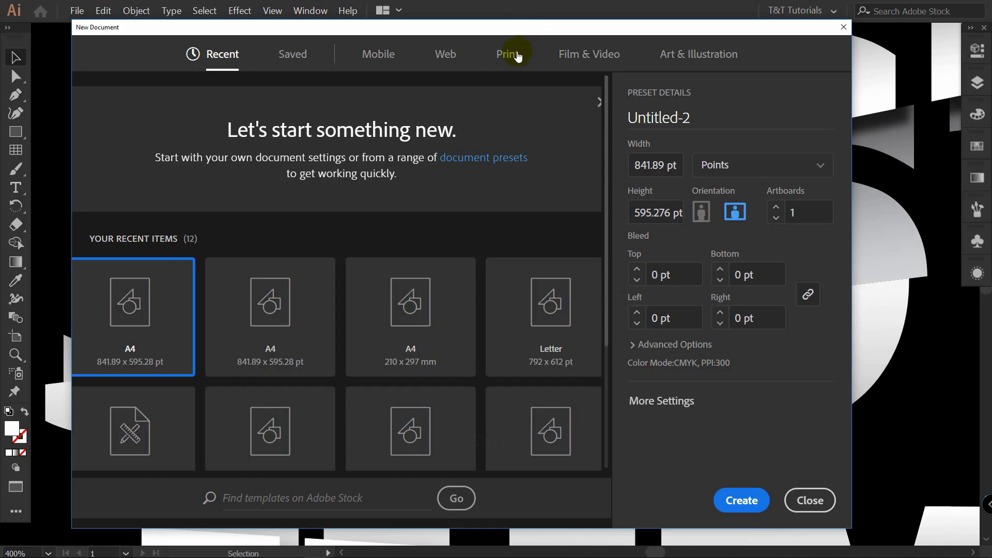
Create a new print document from the A4 preset in landscape orientation.
click(511, 58)
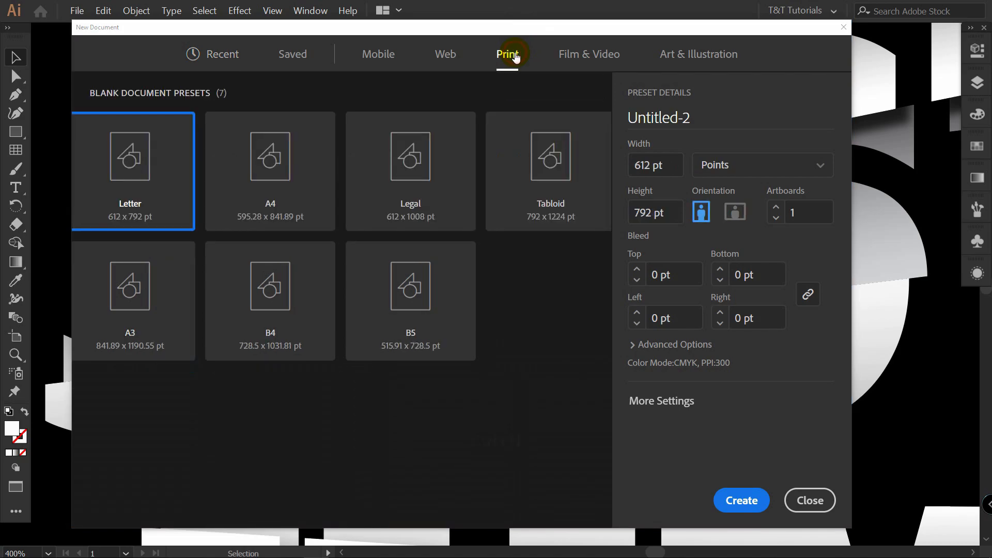
click(333, 166)
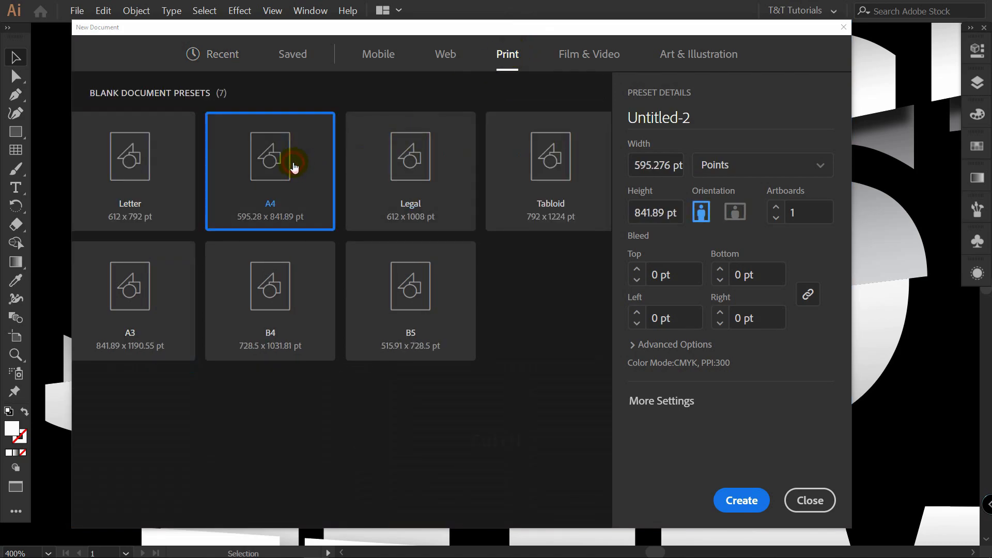
click(740, 213)
click(760, 502)
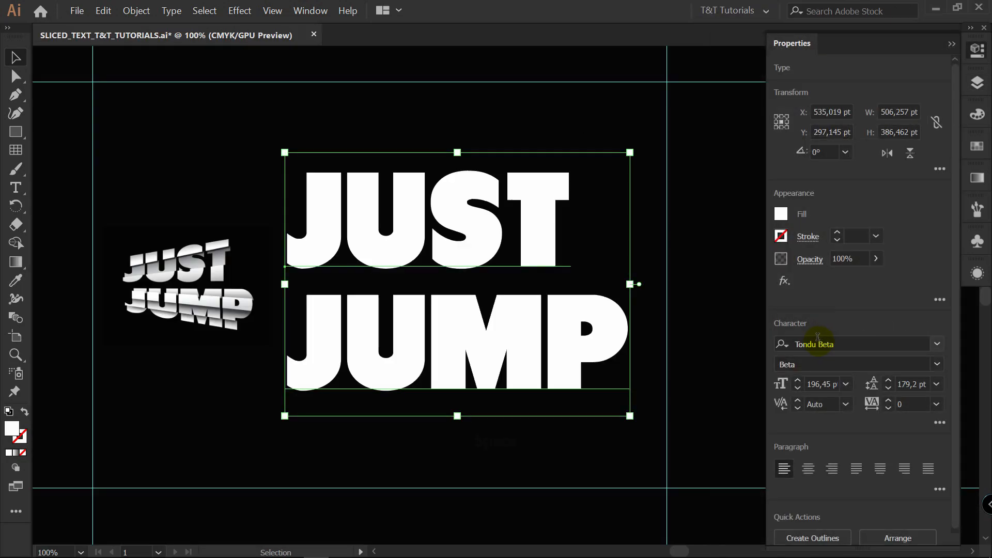
Examine the text's font and the extent of the black backdrop by hiding and reshowing the BACKGROUND layer.
click(814, 342)
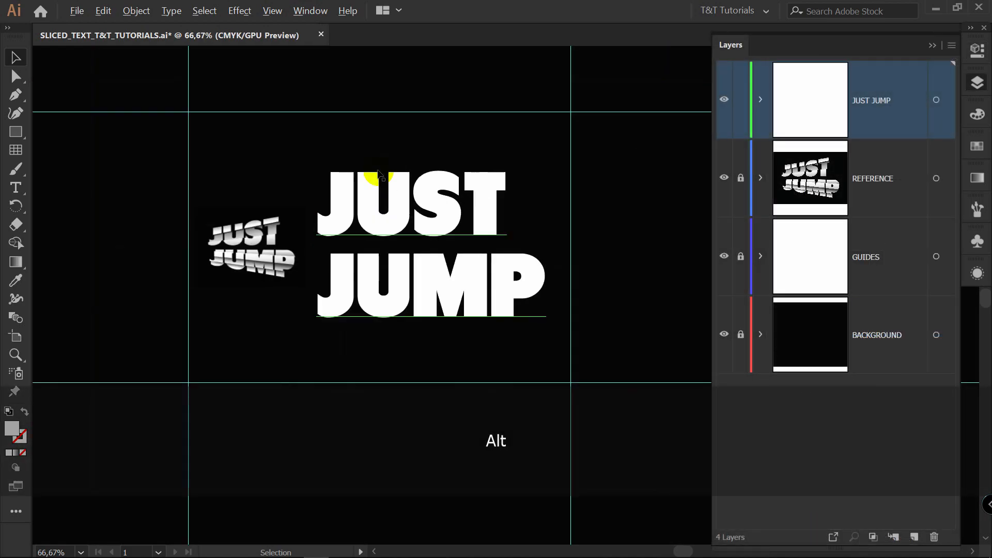
scroll(376, 184, down, 4)
drag(578, 126, 467, 232)
click(723, 335)
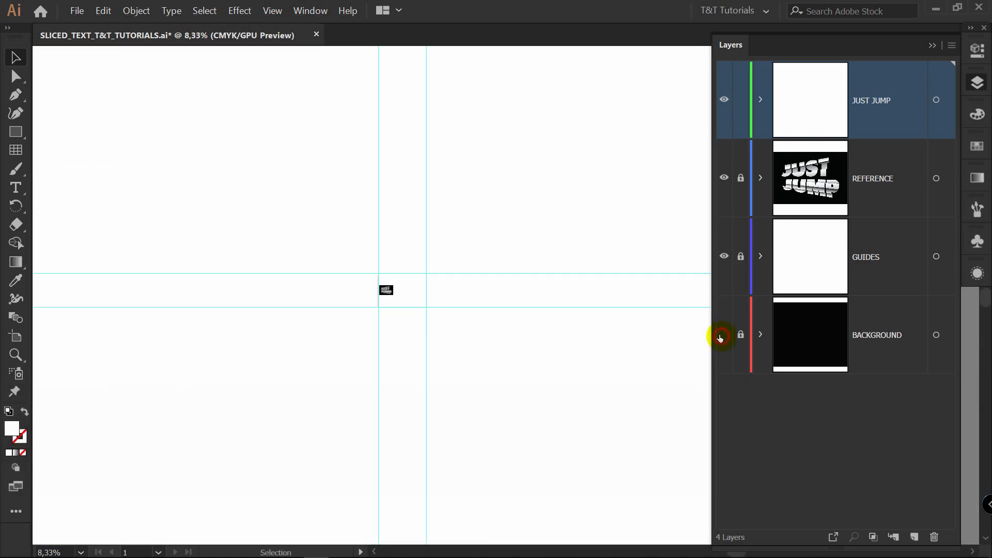
click(724, 335)
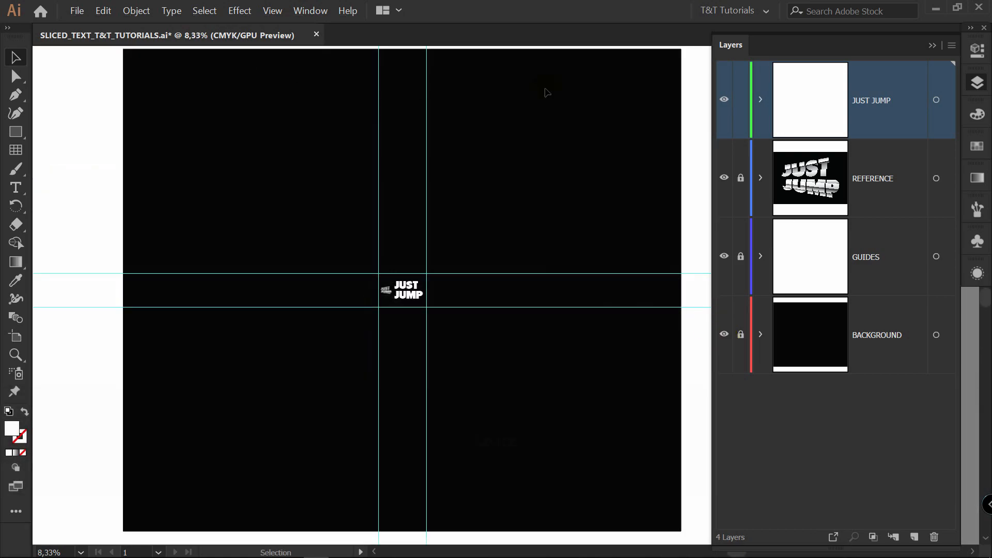
scroll(404, 284, up, 4)
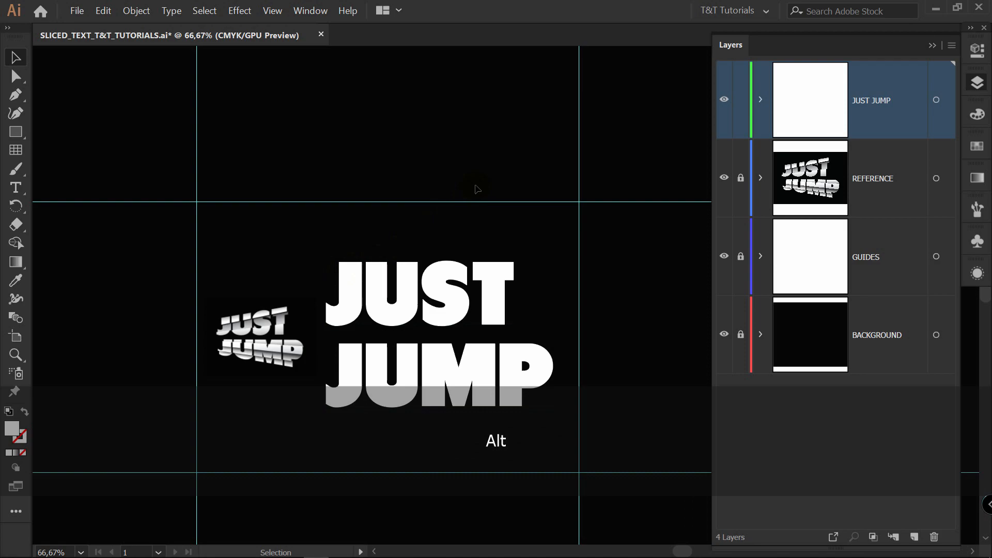
Show the rulers and place a vertical guide along the artboard's left edge.
key(ctrl+r)
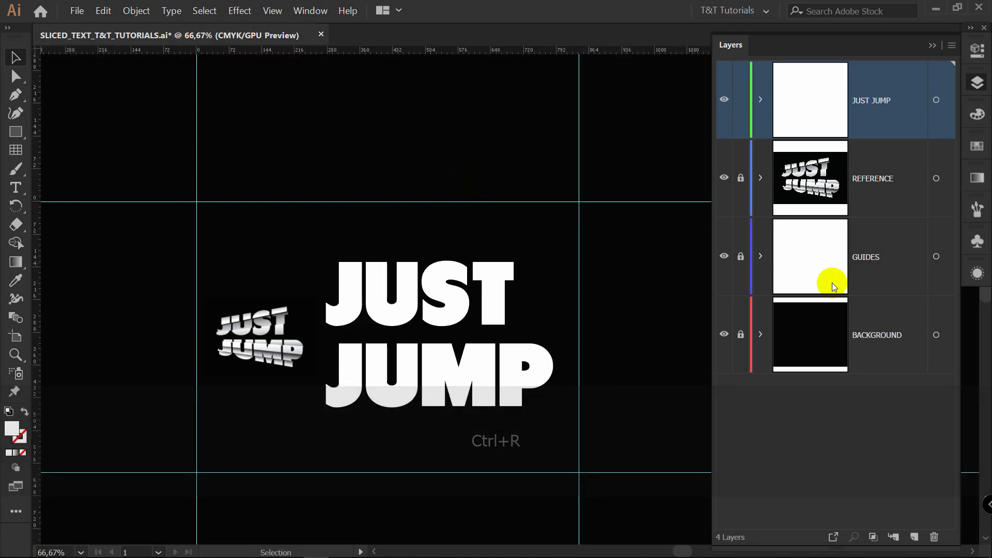
drag(36, 279, 192, 278)
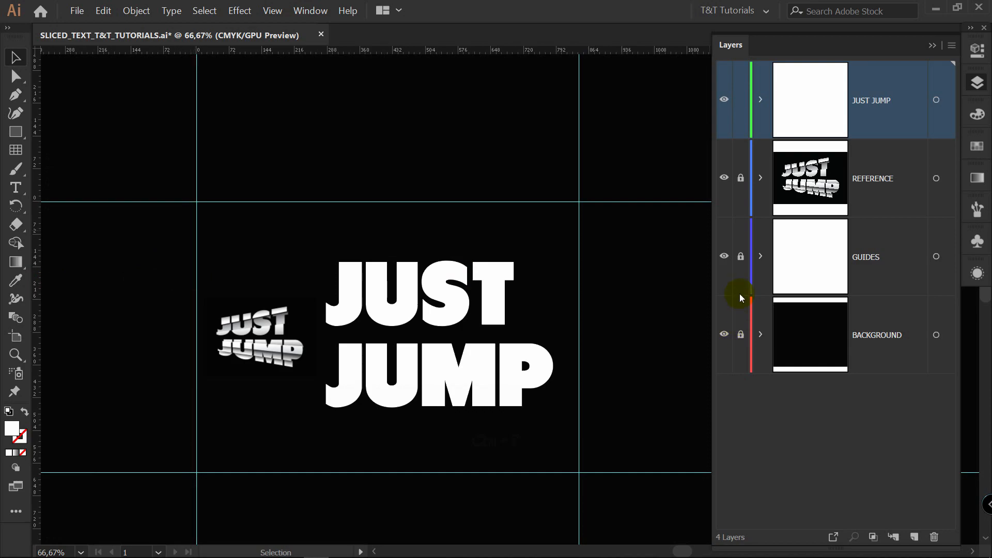
Copy the JUST JUMP text straight up above the artboard and keep the copy on a new locked layer named BACKUP.
key(ctrl+minus)
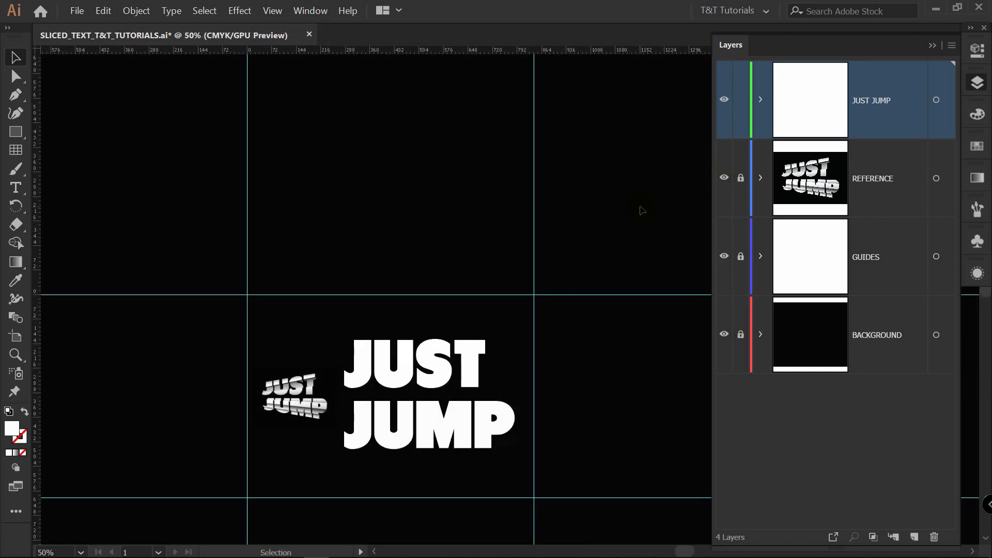
drag(508, 408, 517, 133)
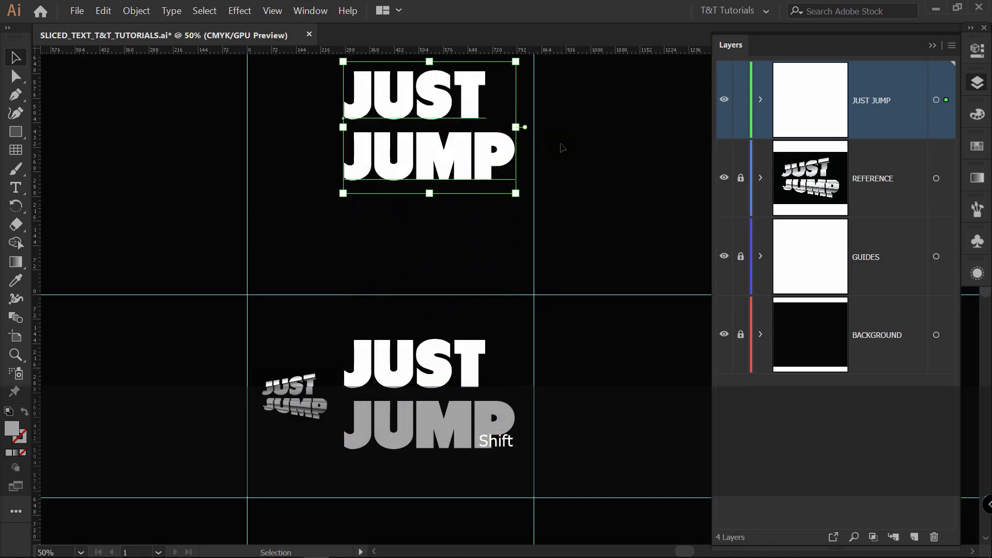
click(914, 537)
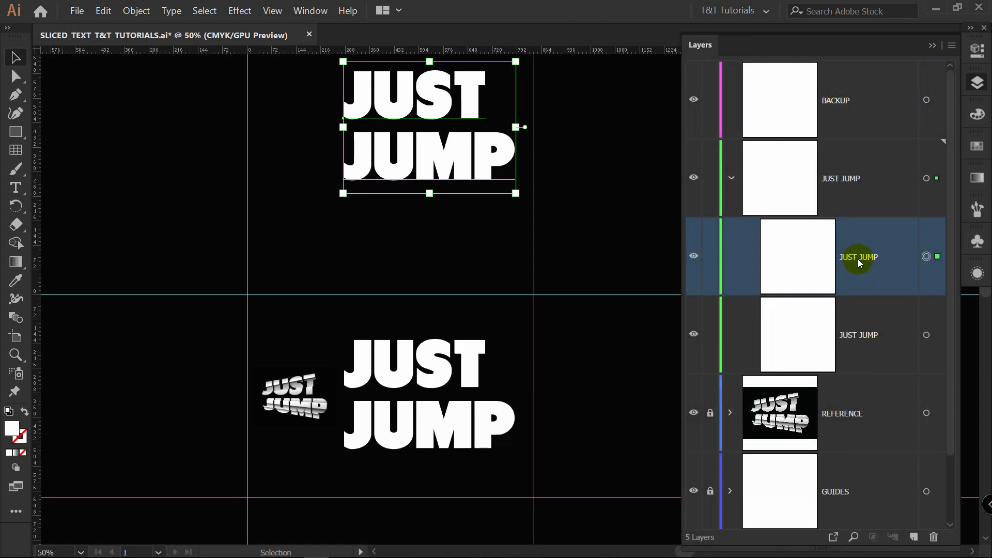
drag(855, 256, 859, 98)
click(731, 177)
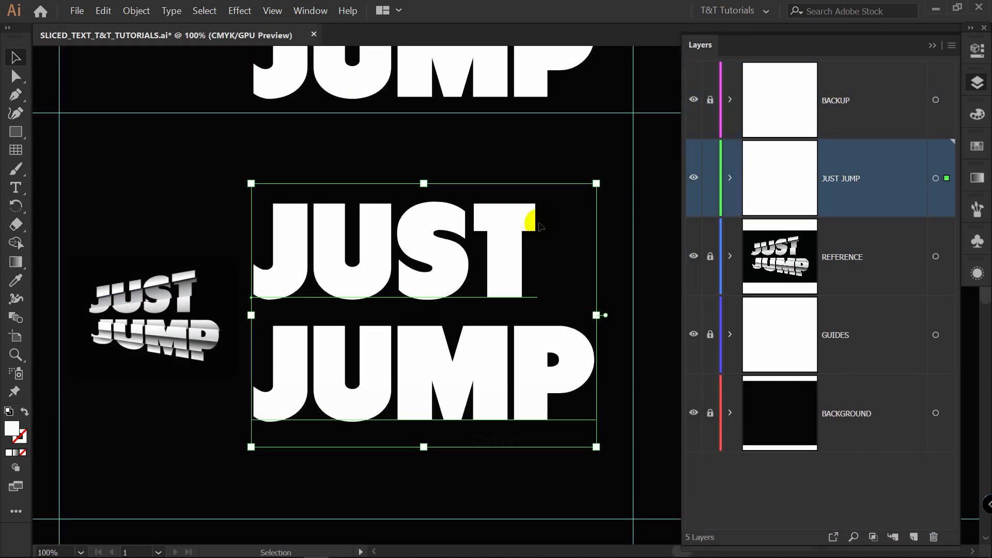
Expand the original JUST JUMP text into outlines with Object and Fill included.
click(136, 10)
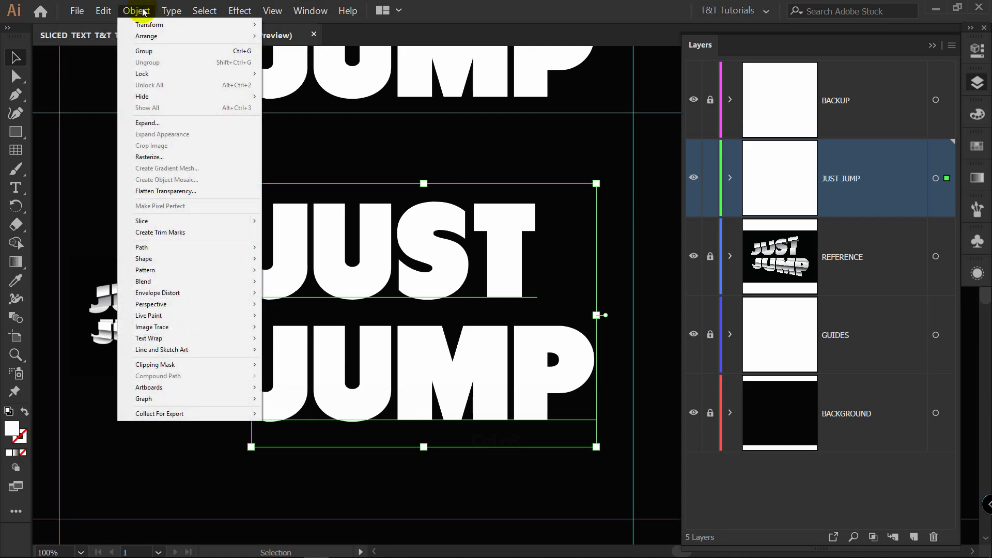
click(166, 124)
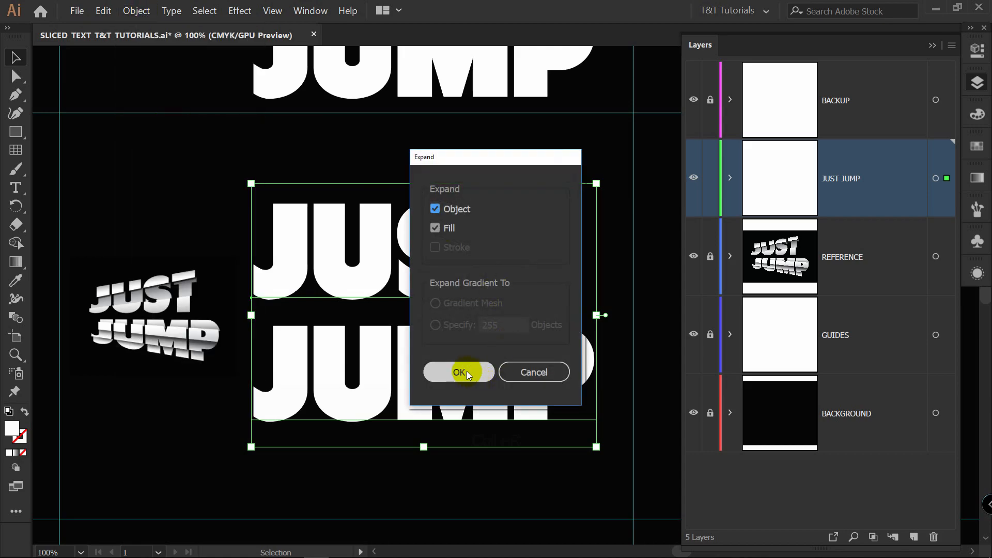
click(467, 373)
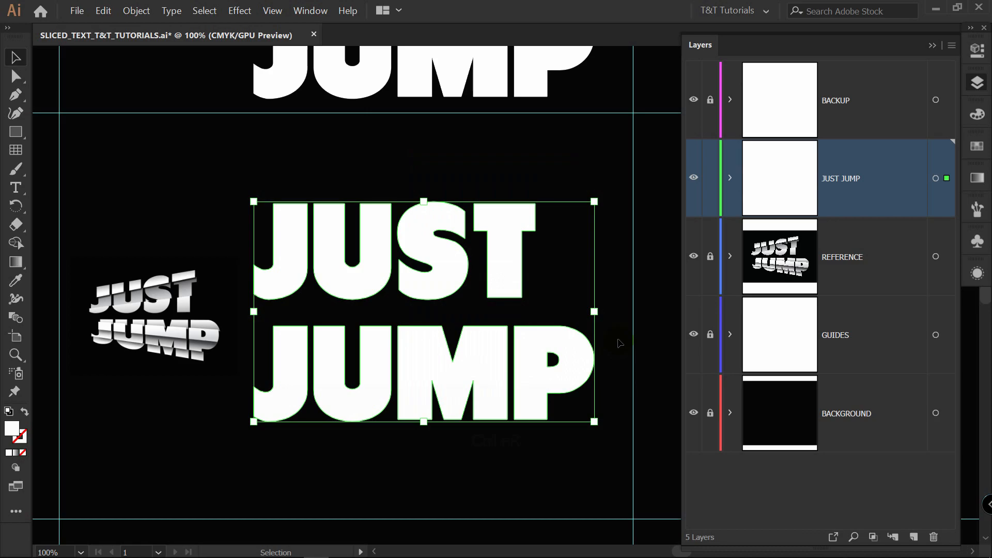
Apply a horizontal Arc warp to the outlined text with 0% bend and 30% horizontal distortion.
click(239, 11)
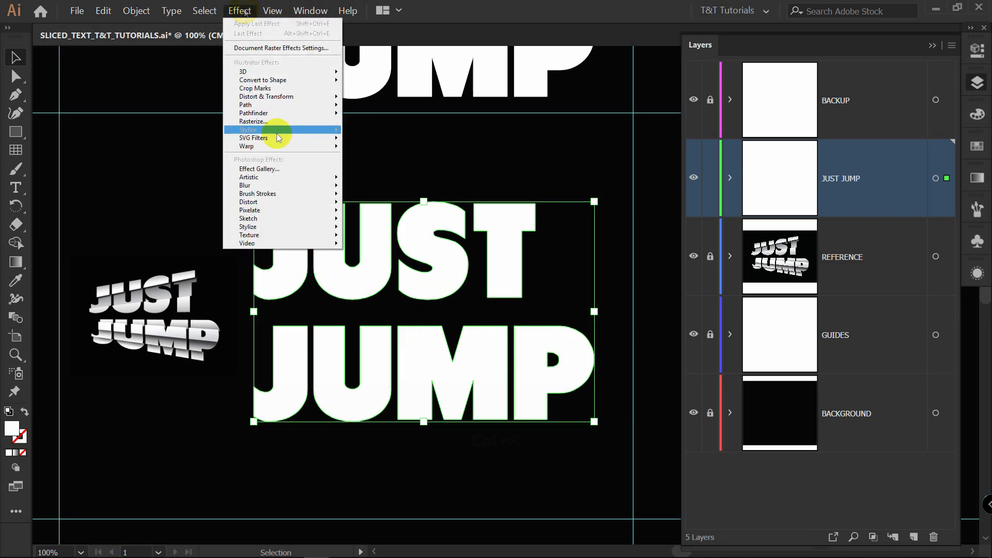
click(250, 149)
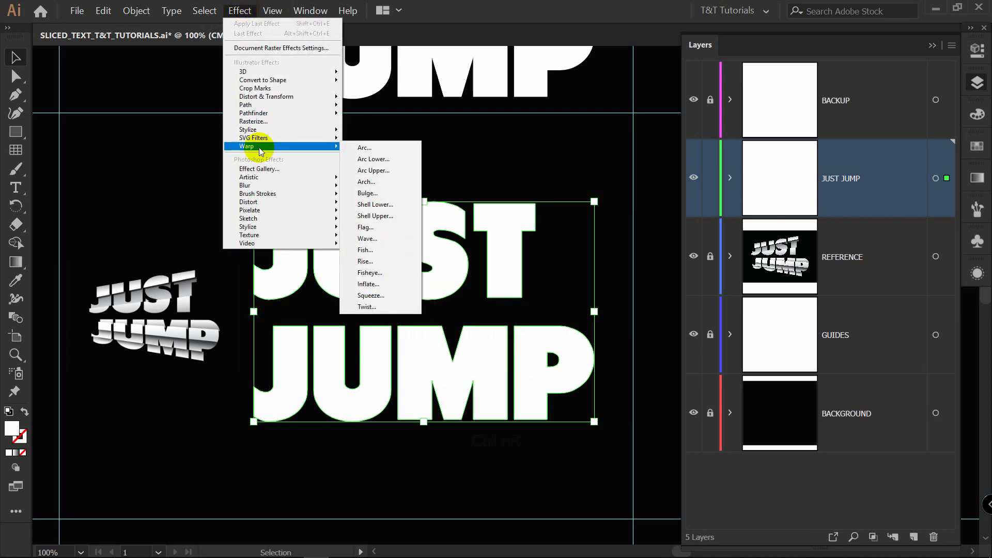
click(380, 147)
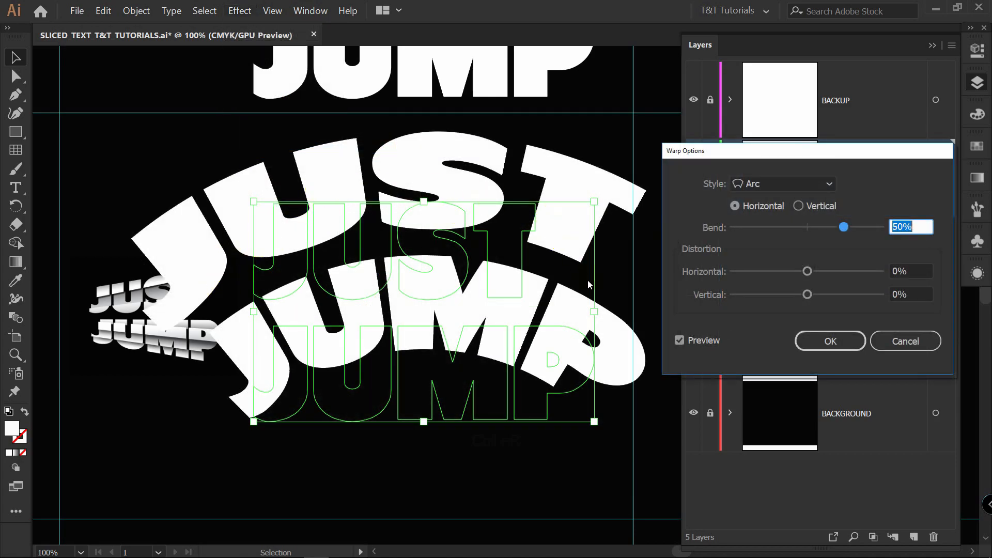
drag(844, 227, 807, 227)
drag(809, 273, 830, 274)
click(925, 270)
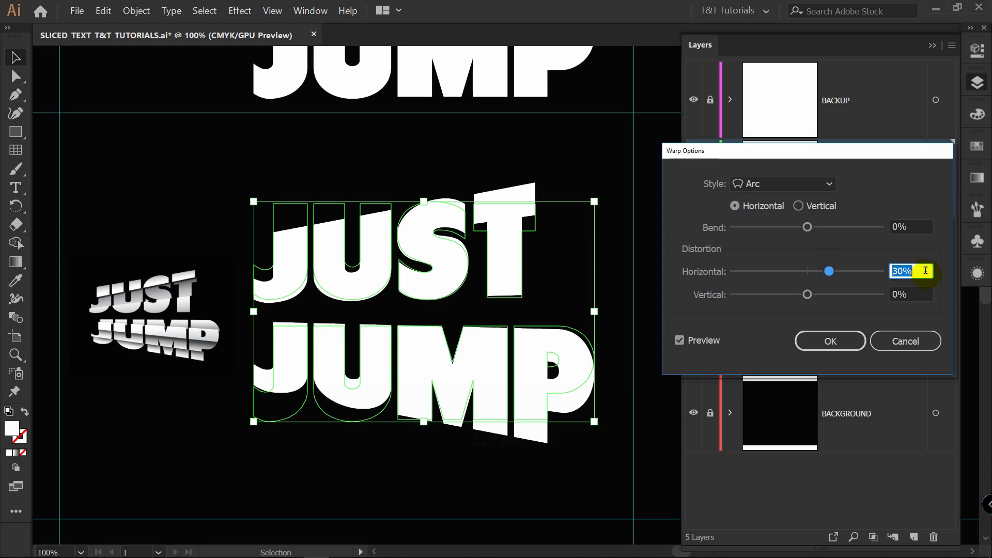
click(831, 338)
Expand the appearance of the warped lettering and narrow it slightly from its right side.
click(136, 10)
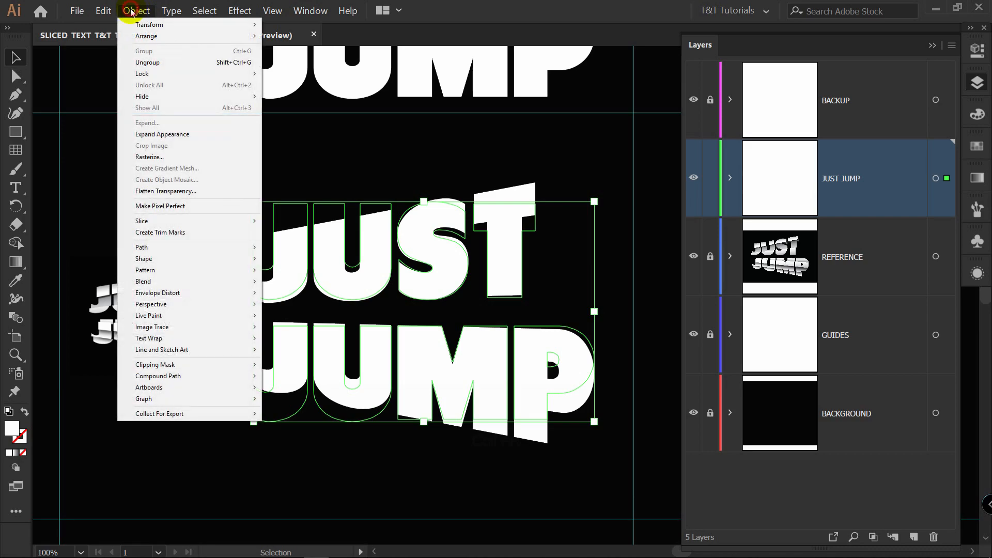
click(189, 134)
drag(594, 312, 563, 310)
click(615, 306)
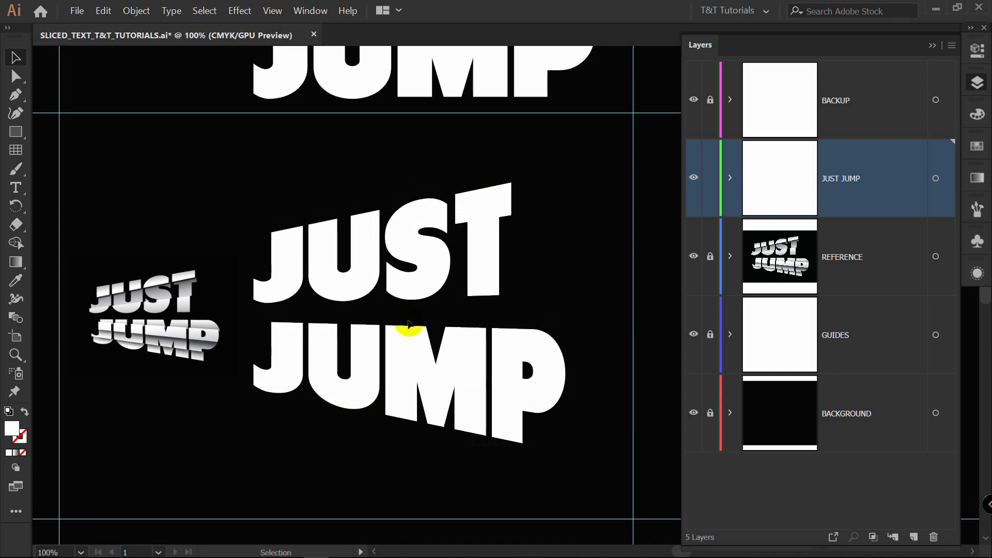
Isolate the lettering group and move the letters of JUMP up slightly, closer to JUST.
click(416, 350)
double_click(416, 351)
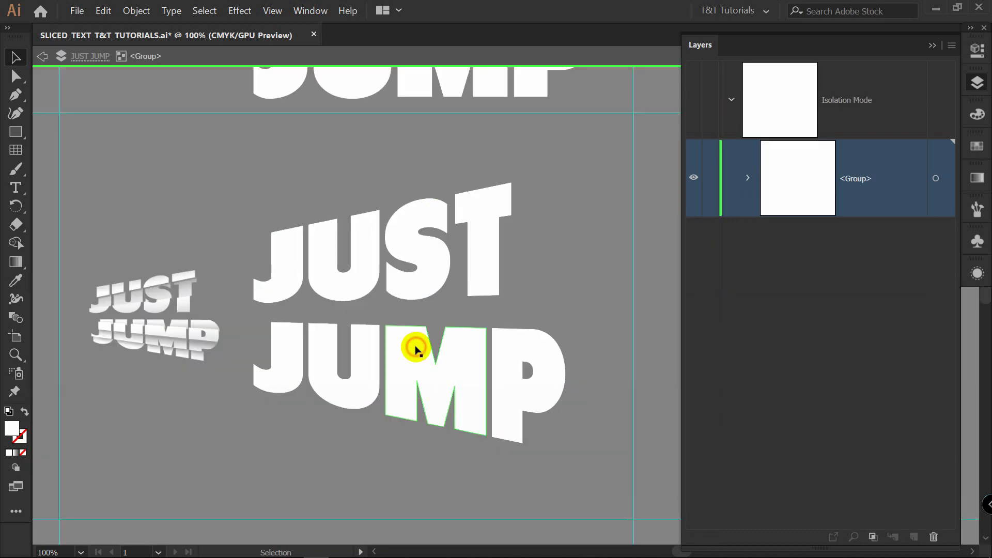
drag(230, 436, 335, 408)
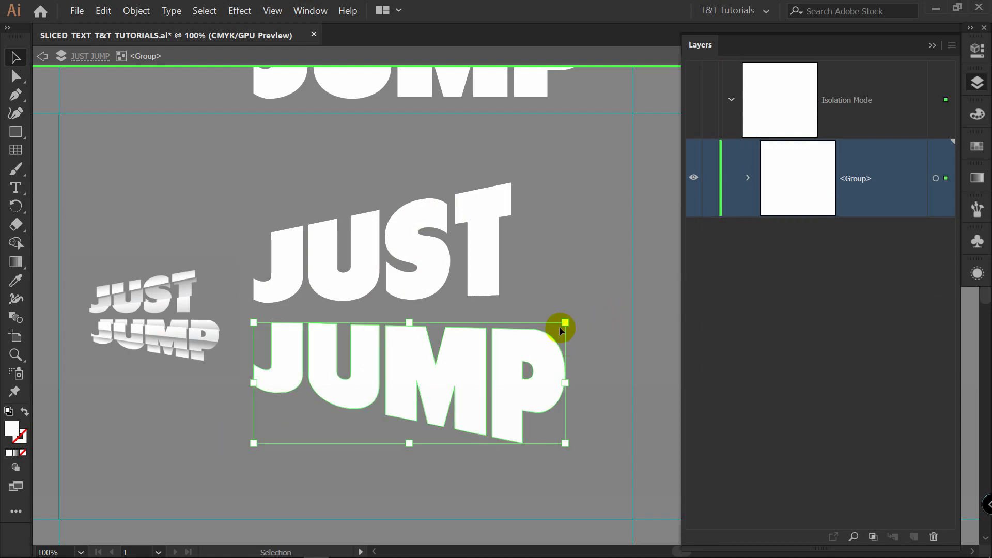
drag(464, 353, 466, 345)
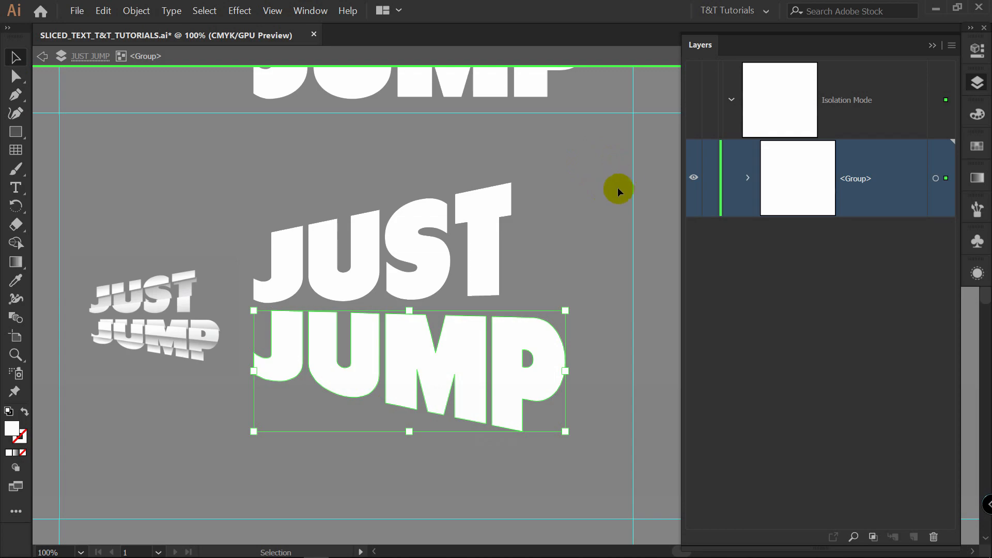
double_click(609, 179)
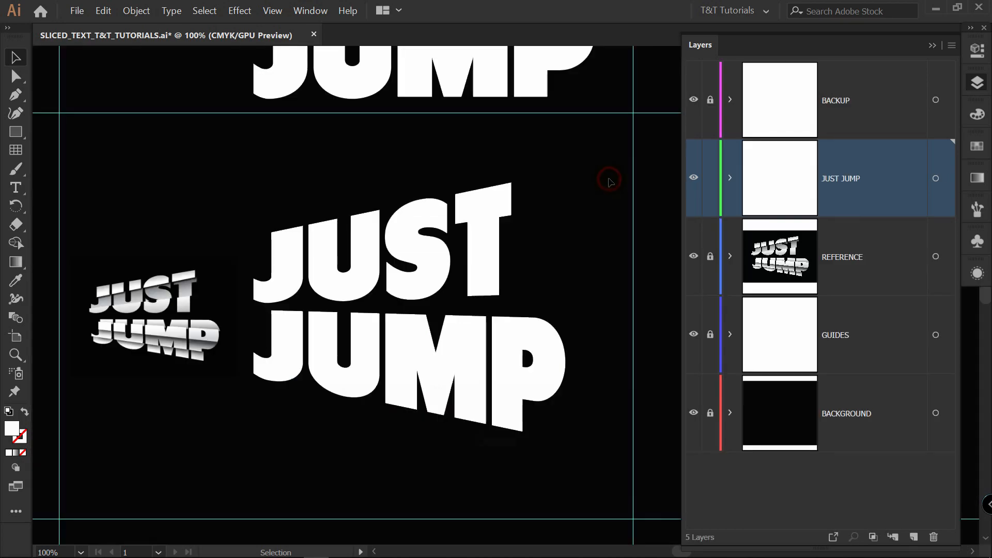
Draw a slanted line segment above the word JUST, about 616 pt wide and angled about 9°.
click(15, 131)
click(15, 131)
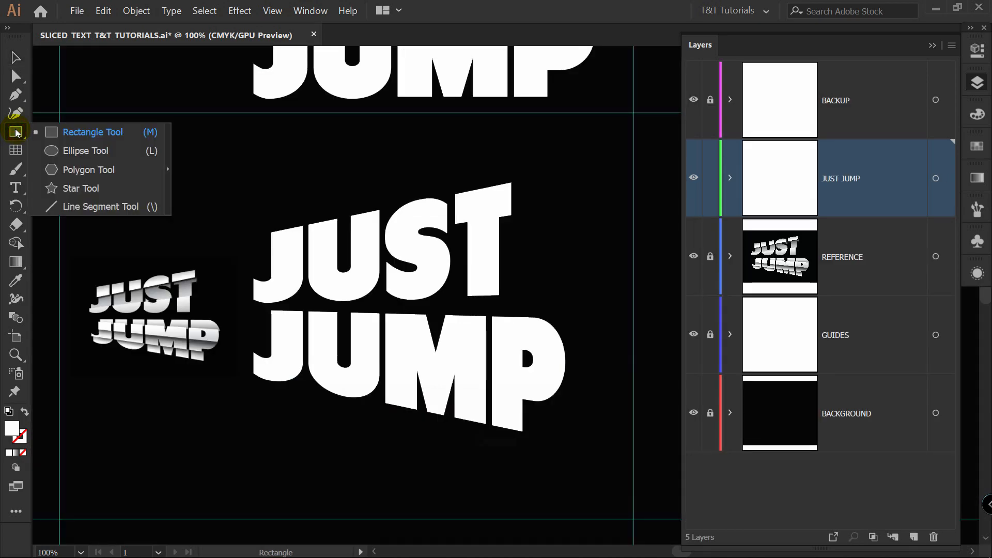
click(137, 208)
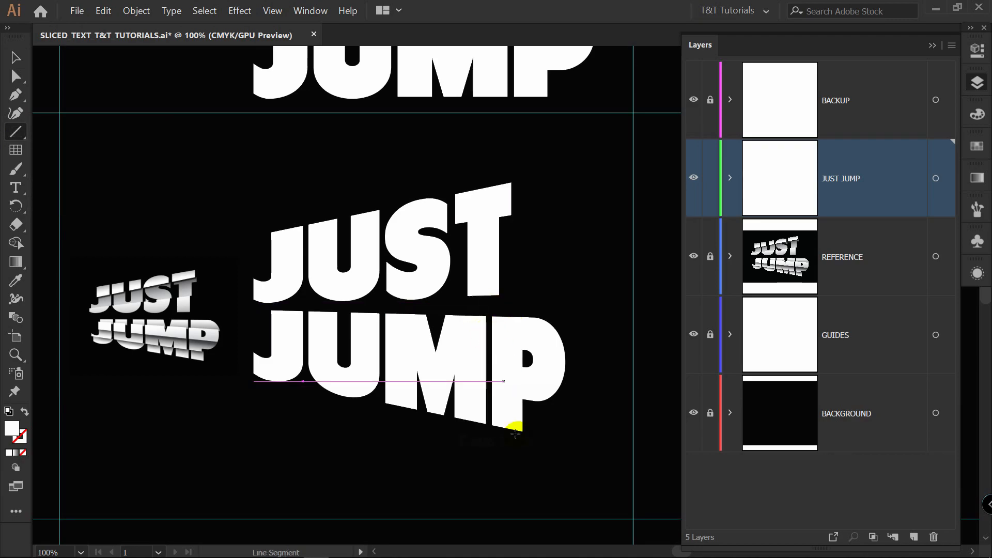
drag(161, 212, 580, 145)
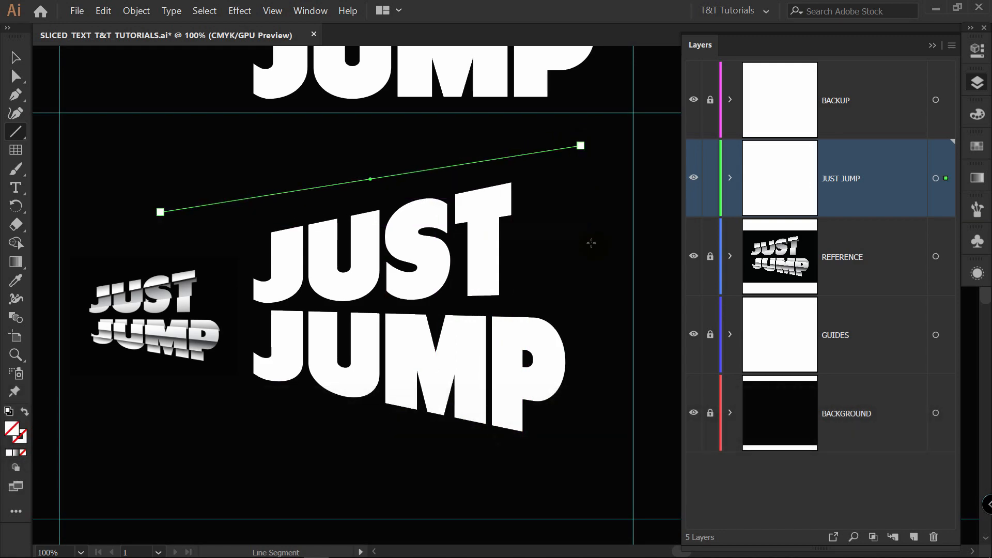
Give the line a 1 pt stroke in the black sampled from the background, with no fill.
key(i)
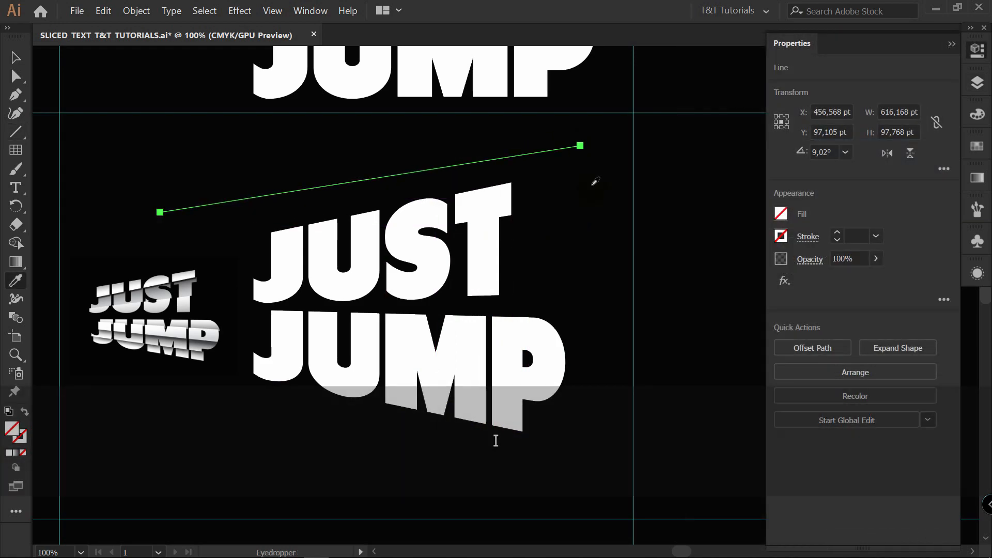
click(593, 184)
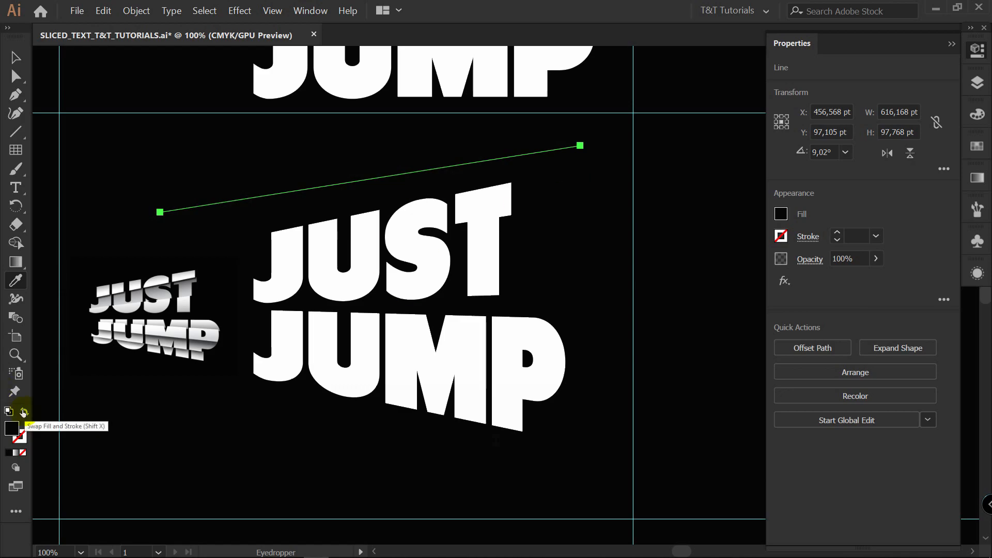
click(23, 412)
key(v)
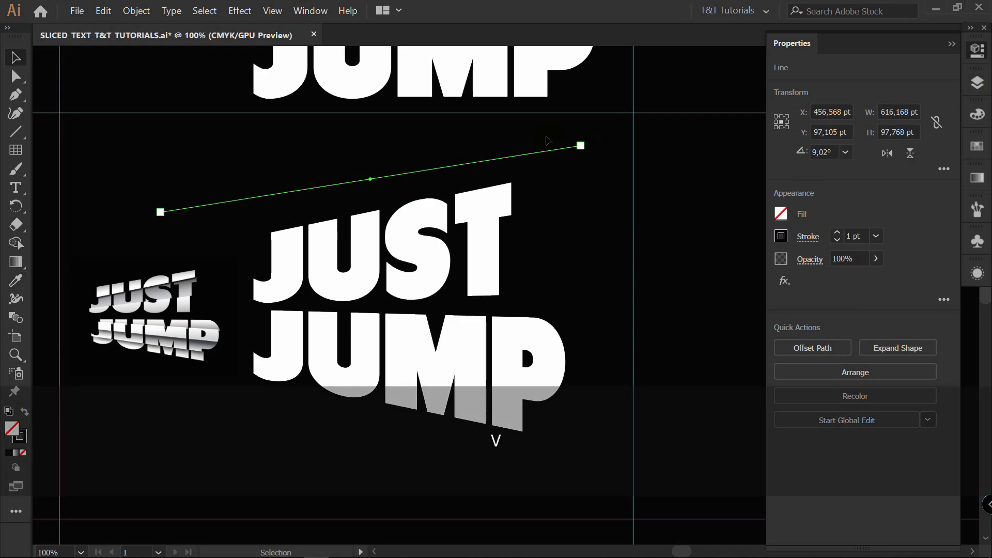
Move the slanted line down across the upper part of JUST and set its stroke to 2 pt.
drag(546, 153, 557, 163)
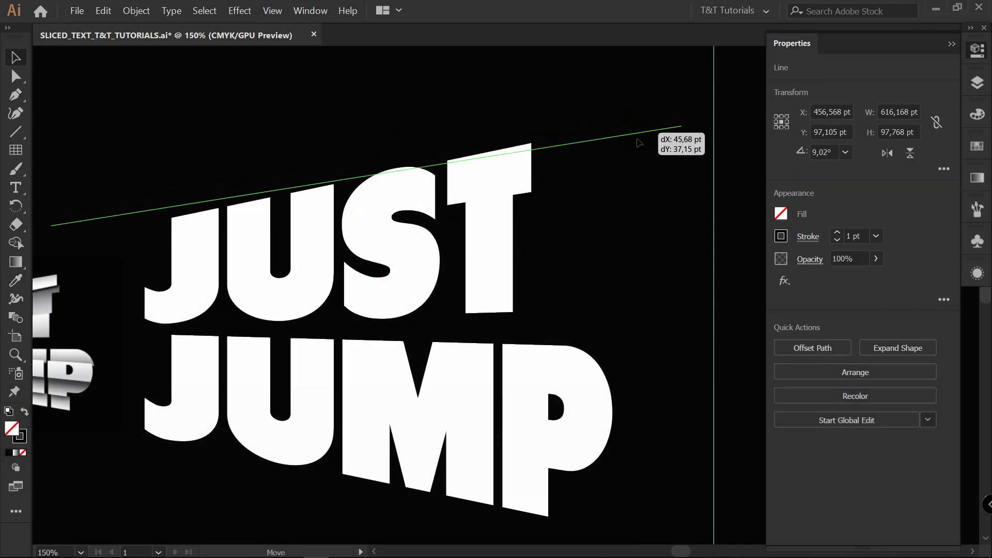
drag(638, 134, 639, 164)
click(837, 233)
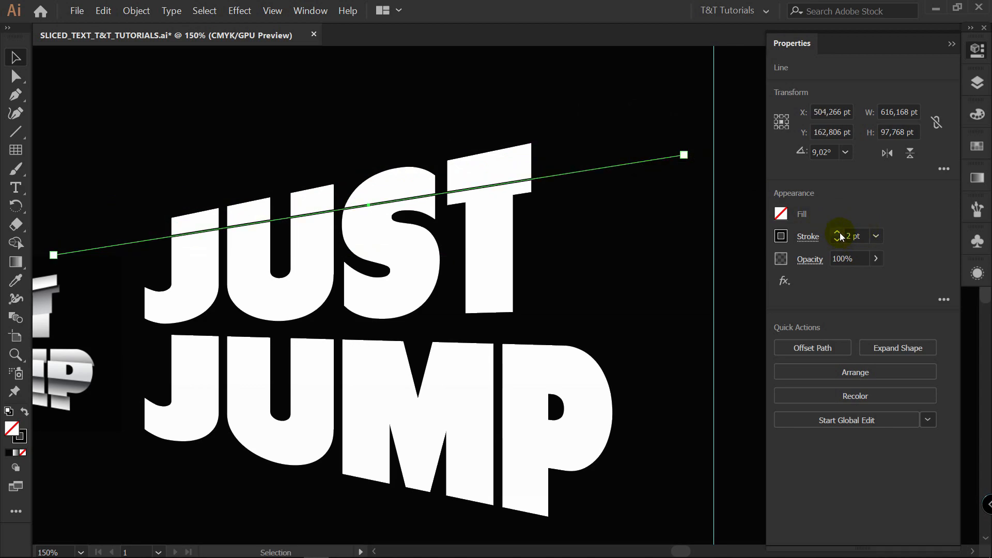
Place copies of the black line at varying slants across the rest of JUST and across JUMP.
drag(690, 153, 699, 269)
drag(631, 262, 626, 258)
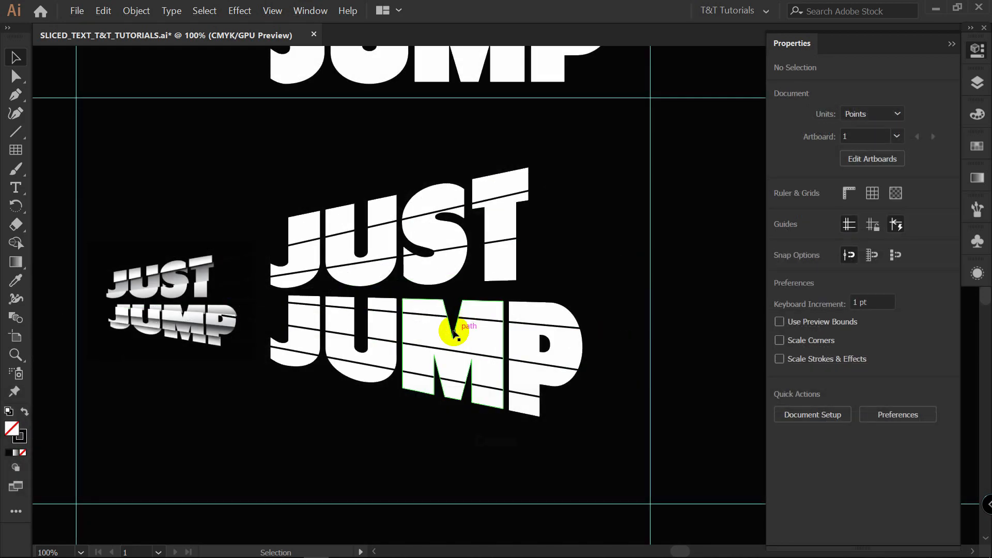
Copy the warped lettering with its slicing lines into the BACKUP layer and place the copy just below the plain JUST JUMP text.
click(496, 356)
click(473, 439)
drag(275, 417, 533, 252)
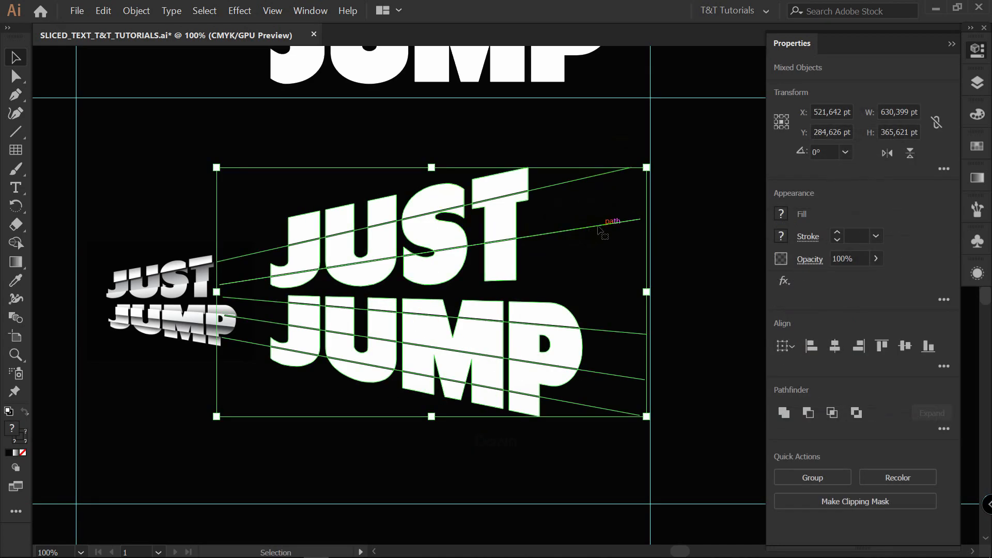
key(ctrl)
key(ctrl+c)
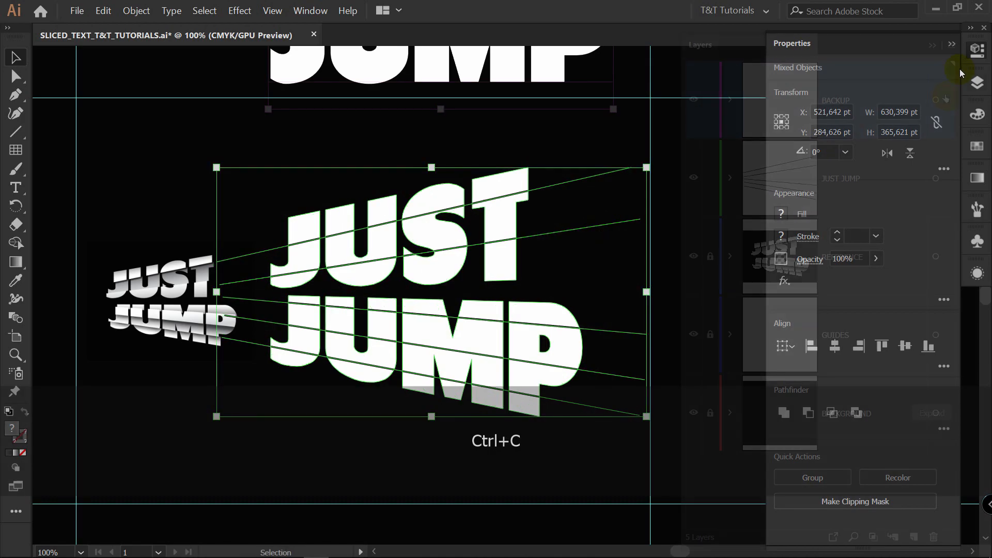
click(977, 82)
click(908, 104)
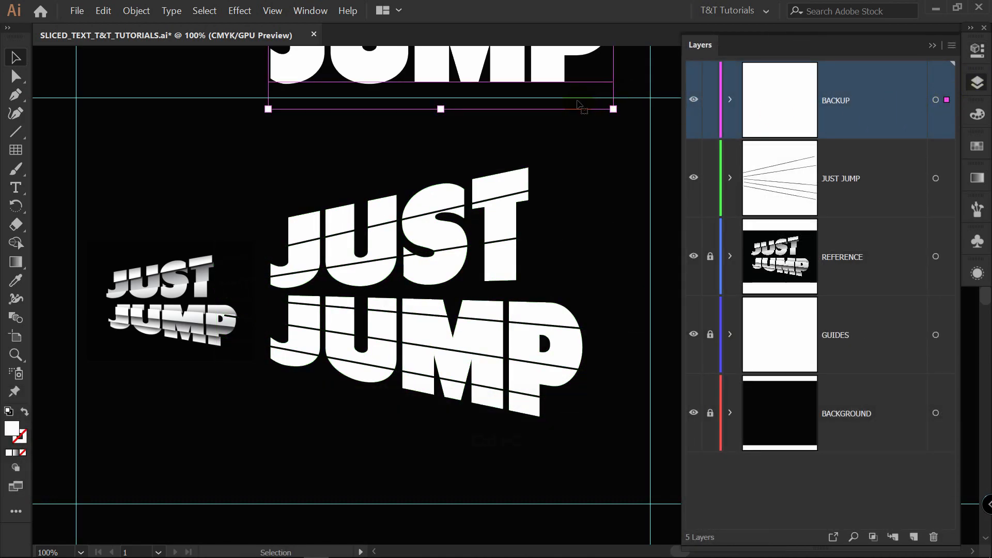
key(ctrl+f)
drag(470, 115, 465, 202)
drag(476, 109, 476, 217)
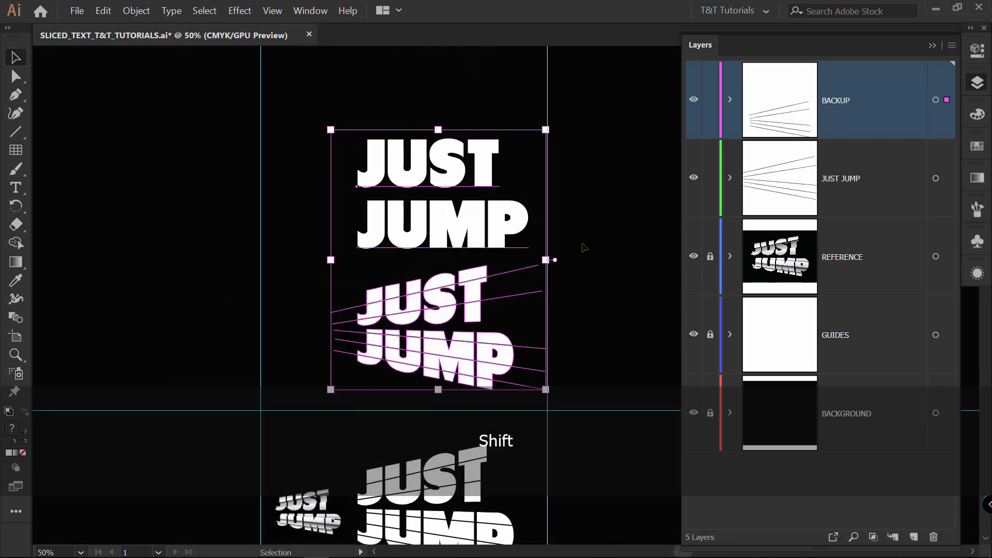
click(642, 253)
Divide the original warped lettering along its slanted lines using the Pathfinder Divide operation.
scroll(611, 279, down, 2)
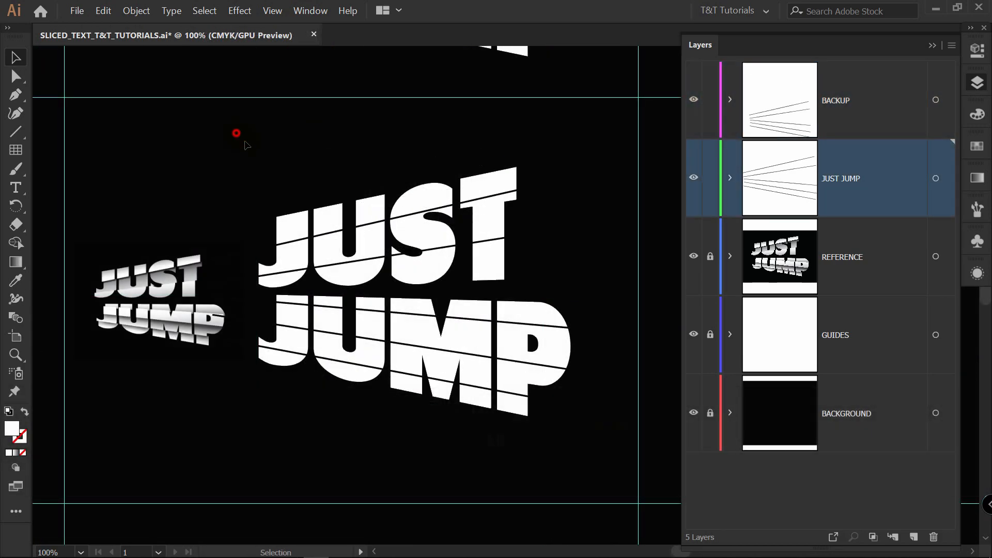
drag(237, 133, 614, 455)
click(971, 54)
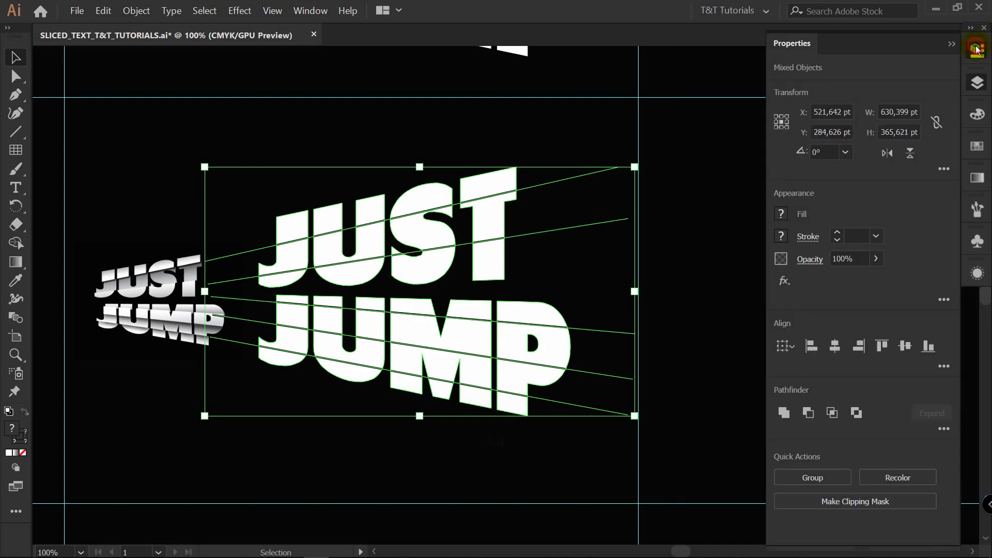
click(943, 429)
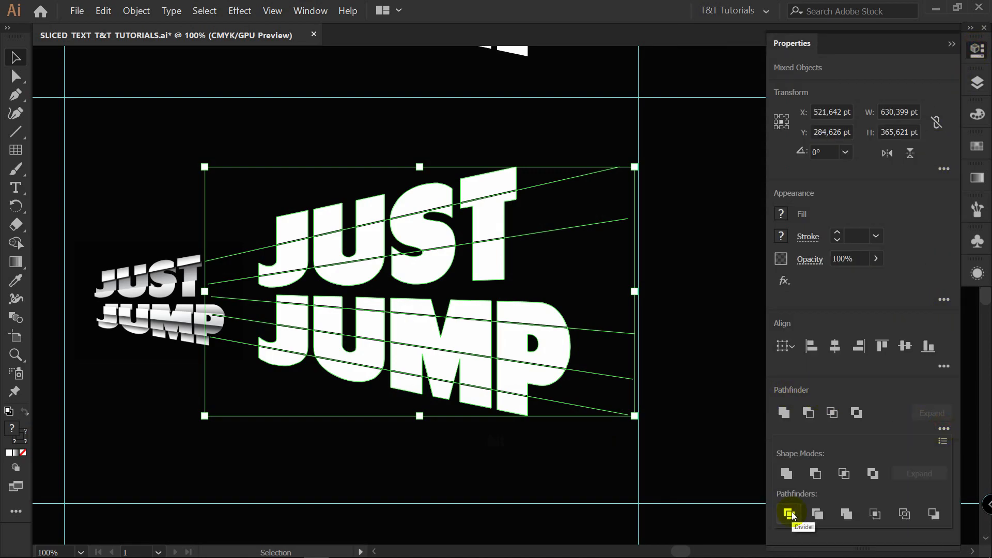
click(790, 513)
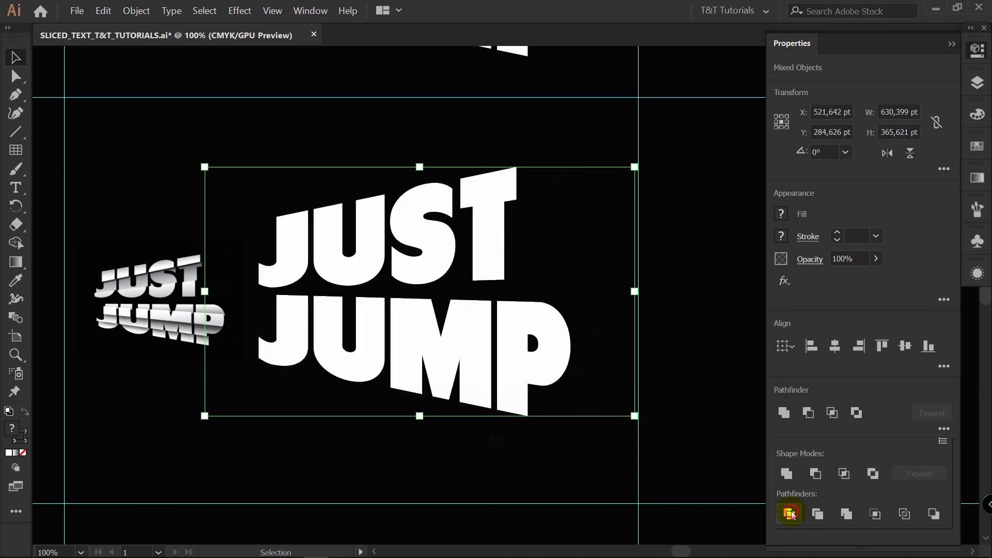
click(665, 161)
Ungroup the divided JUST JUMP lettering into separate slices.
click(487, 188)
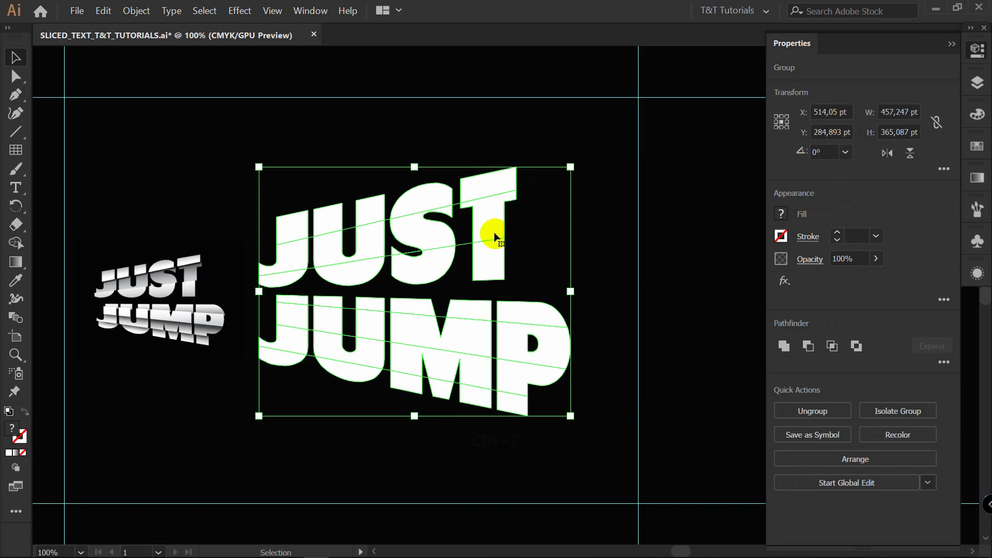
right_click(498, 203)
click(522, 293)
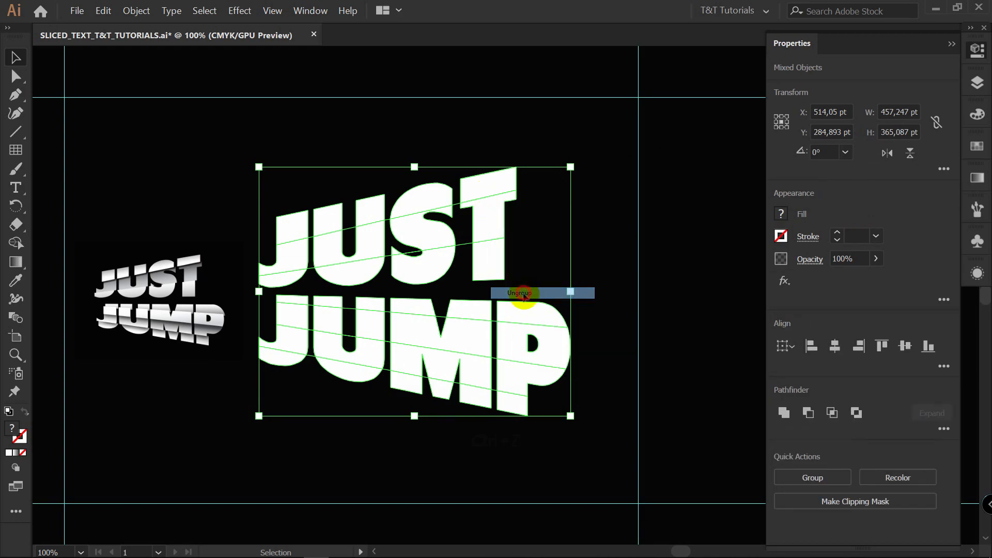
Group all the letter slices that form the top band of JUST.
click(363, 211)
shift+click(323, 220)
shift+click(293, 225)
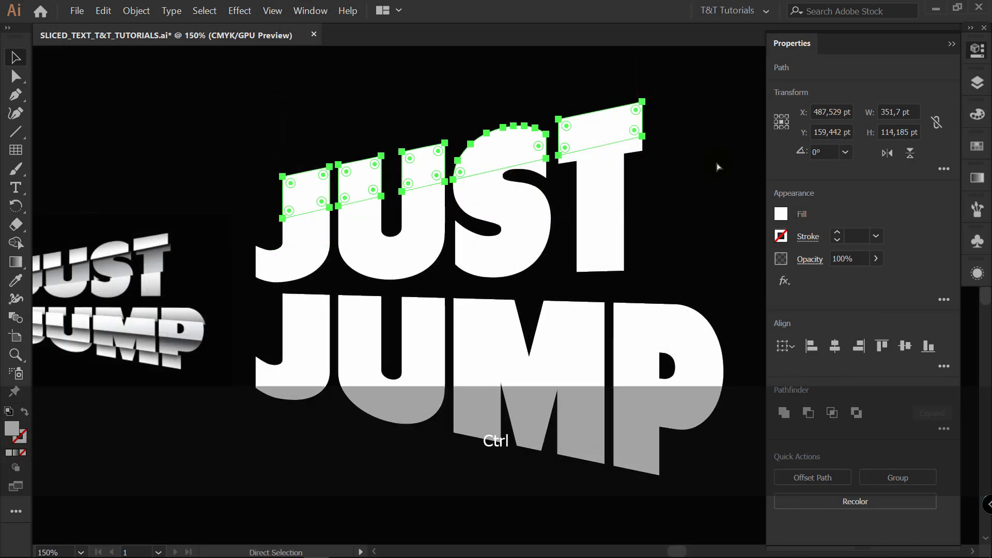
key(ctrl+g)
Group all the letter slices that form the middle band of JUST.
click(600, 176)
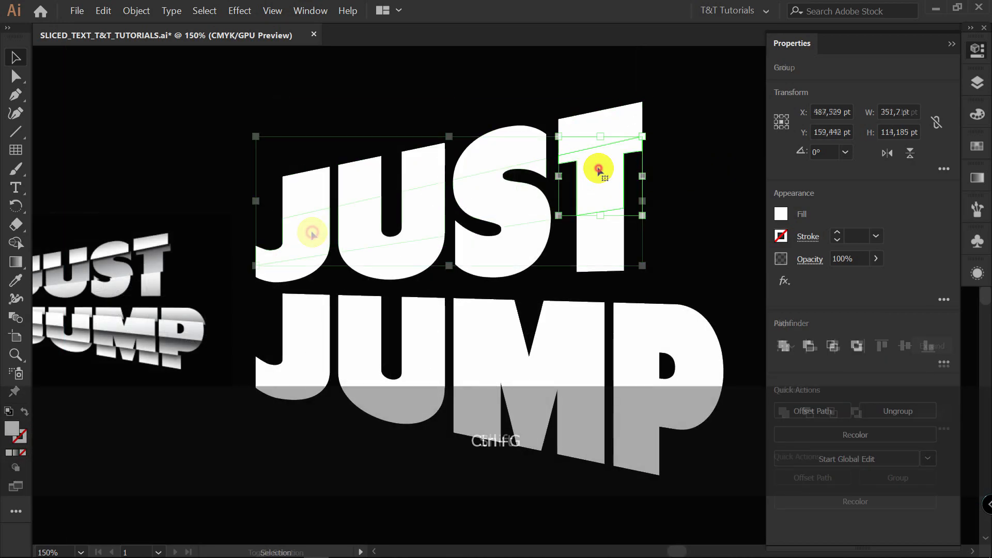
shift+click(289, 247)
shift+click(501, 211)
shift+click(620, 194)
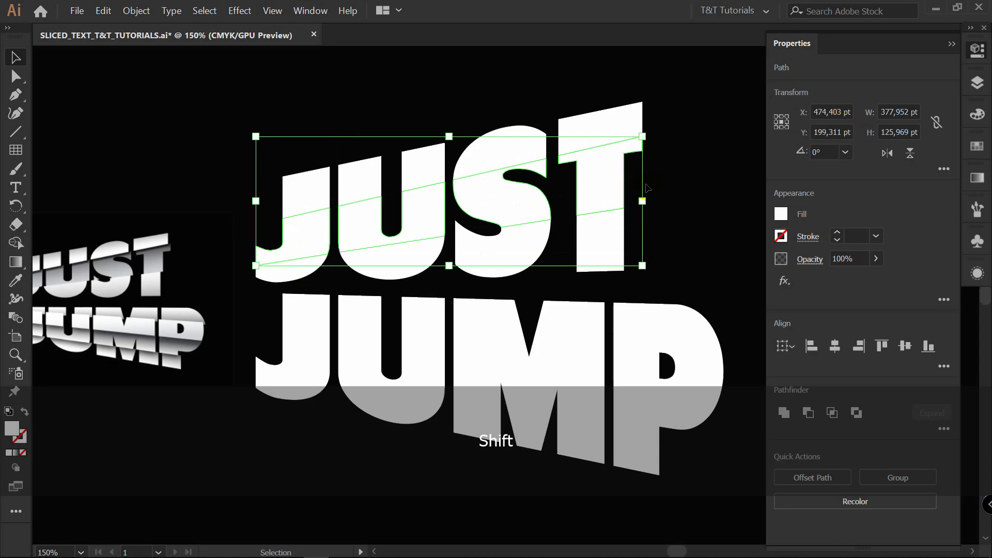
key(ctrl+g)
Group all the letter slices that form the bottom band of JUST.
click(605, 250)
shift+click(504, 254)
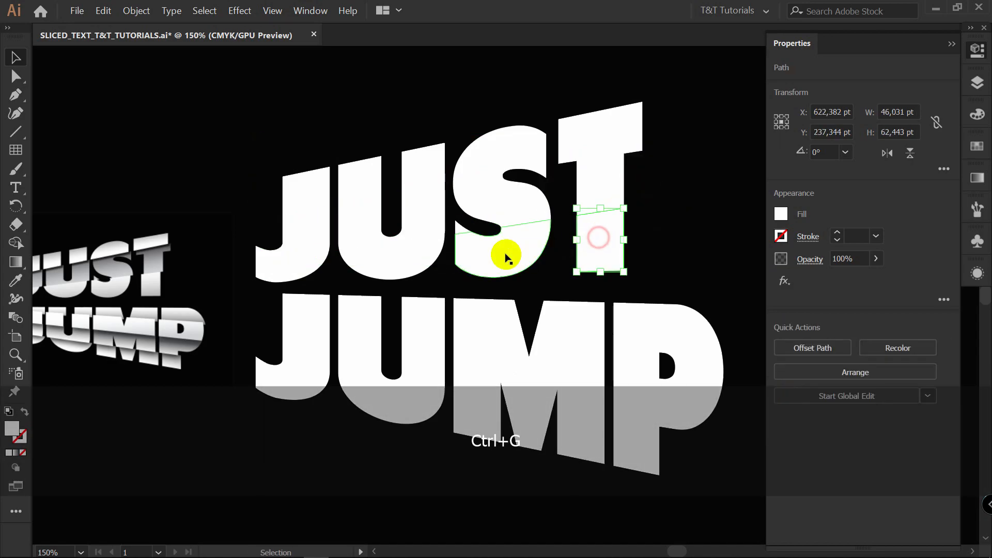
shift+click(403, 255)
shift+click(302, 266)
key(ctrl+g)
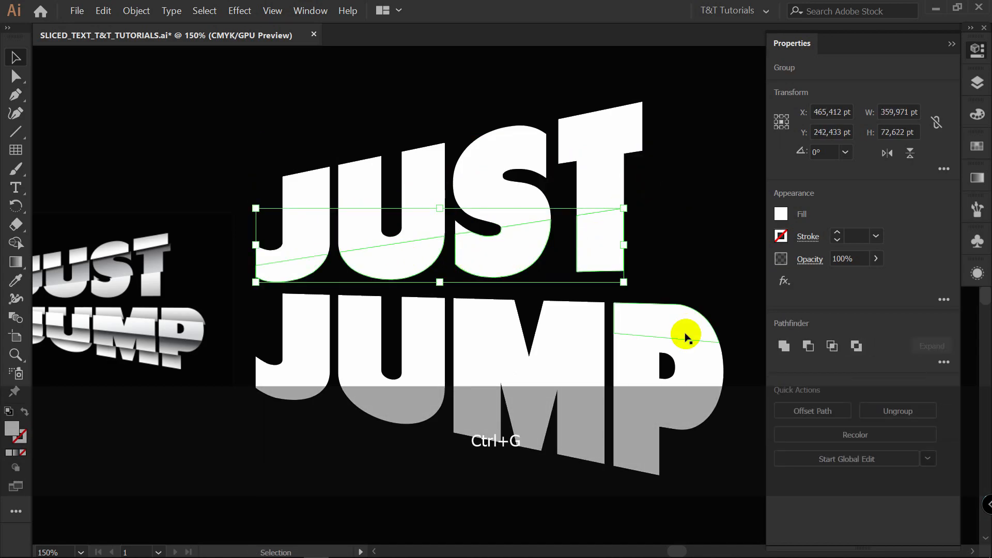
Group the letter slices that form the top band of JUMP.
click(686, 323)
shift+click(572, 326)
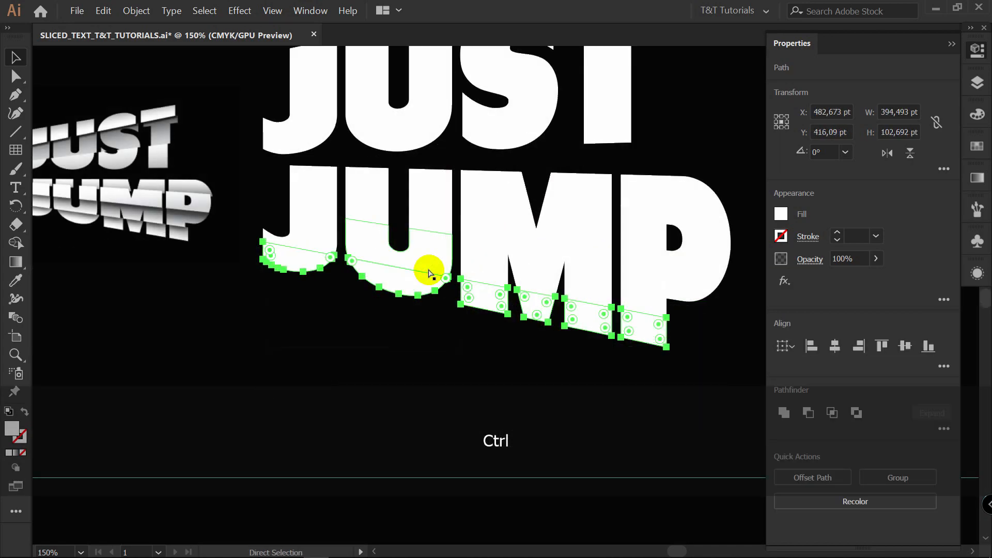
key(ctrl+g)
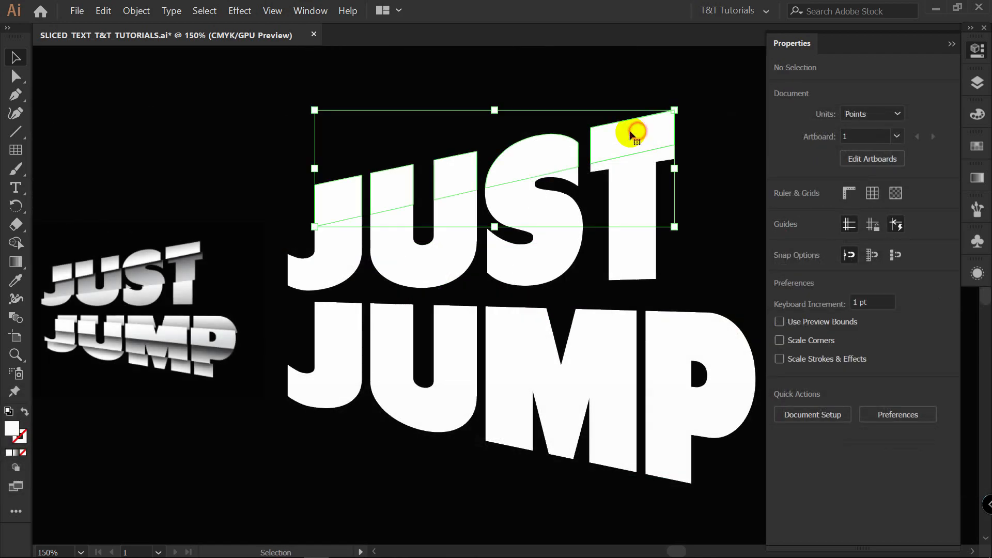
Fill the top band of JUST with a white-to-black linear gradient running upward at about 100.5°.
click(977, 177)
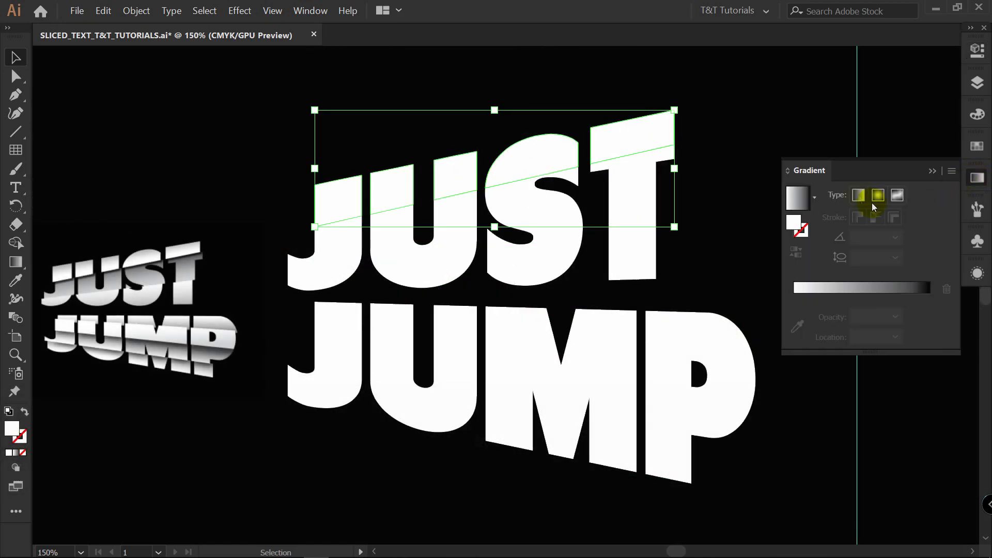
click(860, 195)
key(g)
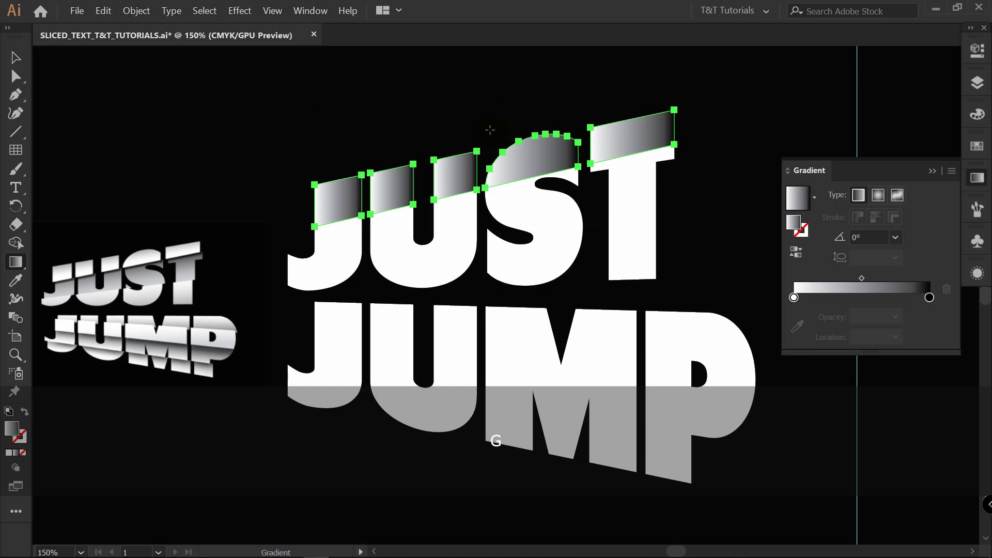
drag(499, 188, 489, 131)
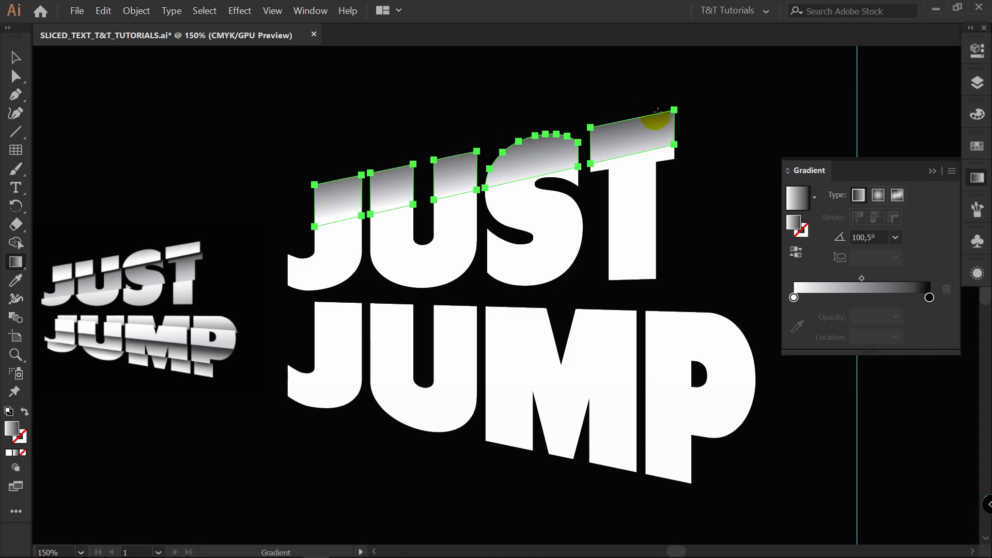
Soften the top band's gradient by changing its black end stop to a dark gray swatch.
double_click(929, 298)
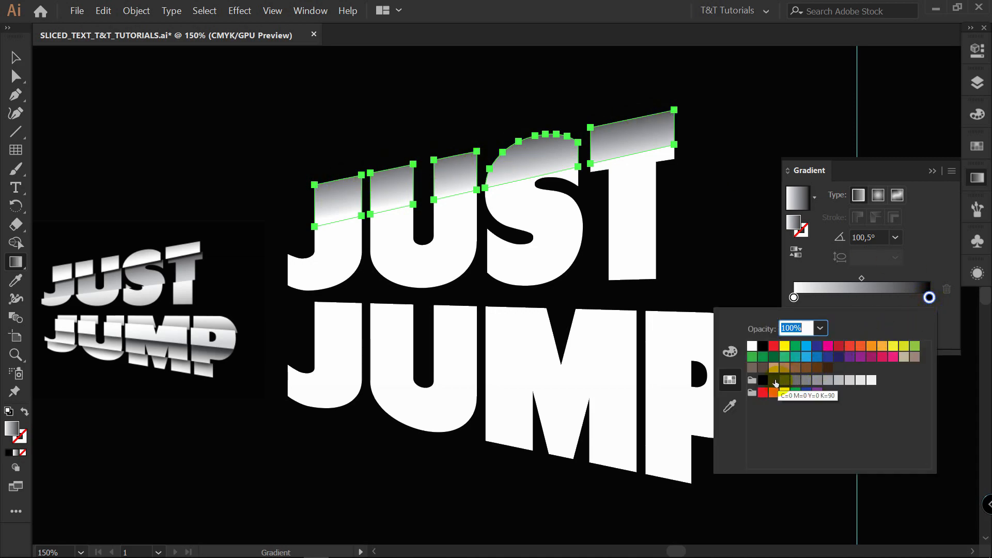
click(941, 227)
key(v)
click(635, 186)
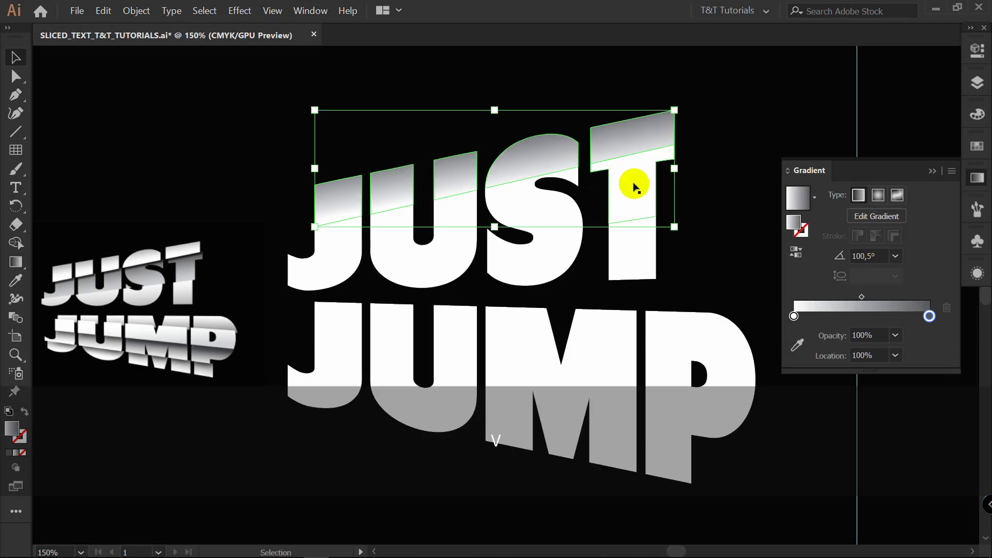
Add a Multiply drop shadow to JUST's top band with 75% opacity, 3 pt X offset, 6 pt Y offset and 3 pt blur.
scroll(528, 160, up, 2)
click(239, 10)
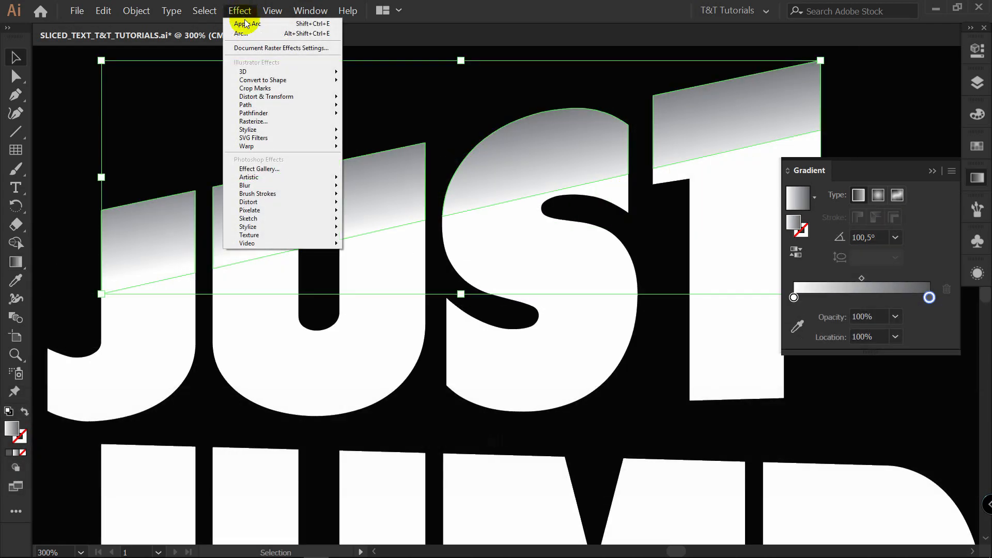
mouse_move(262, 131)
click(393, 131)
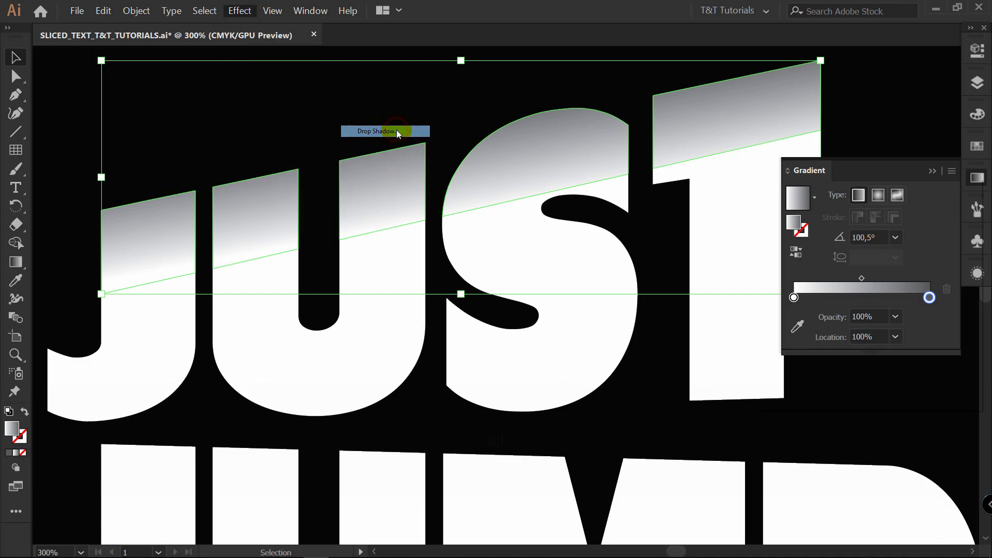
click(786, 373)
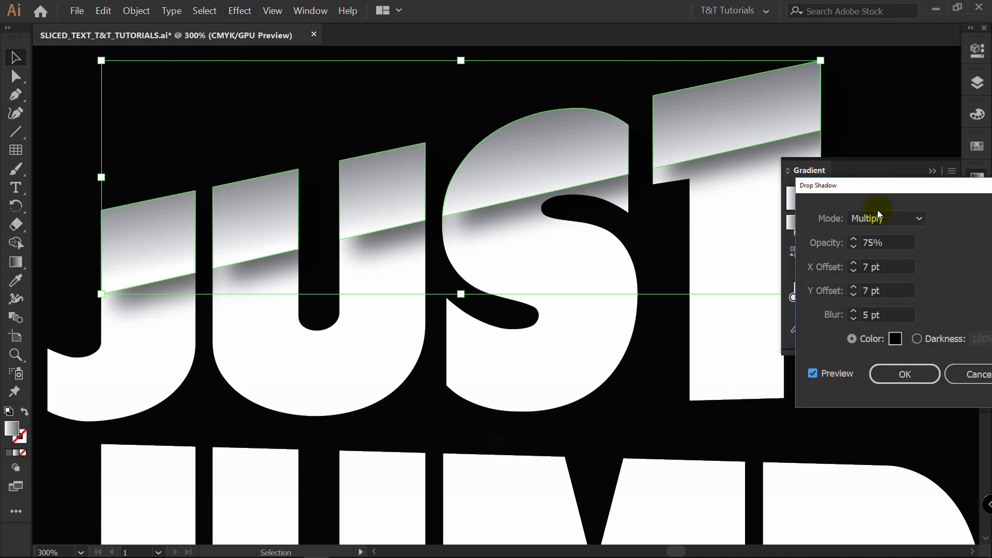
click(853, 318)
click(854, 319)
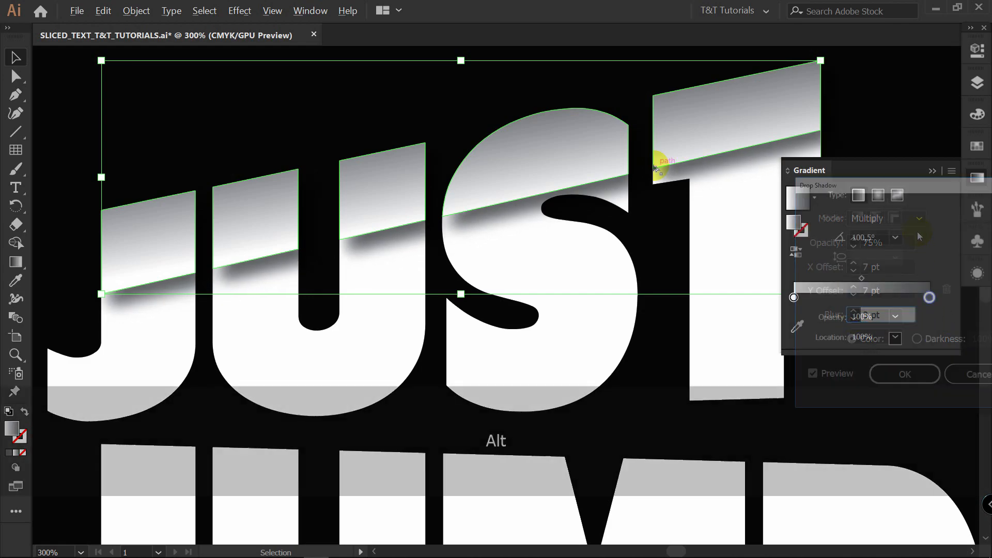
scroll(655, 167, down, 2)
key(space)
drag(718, 163, 642, 150)
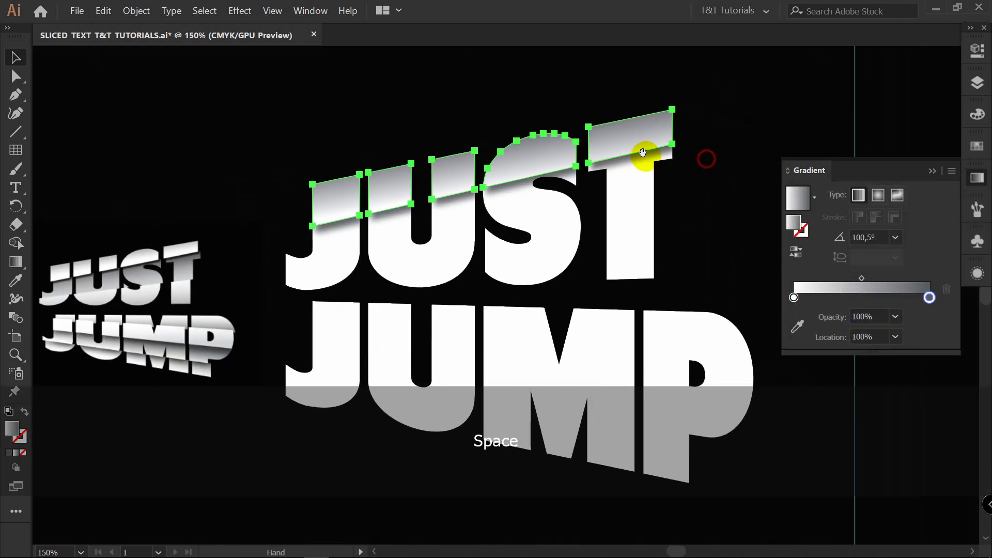
Review the drop shadow settings applied to the top band of JUST.
click(978, 50)
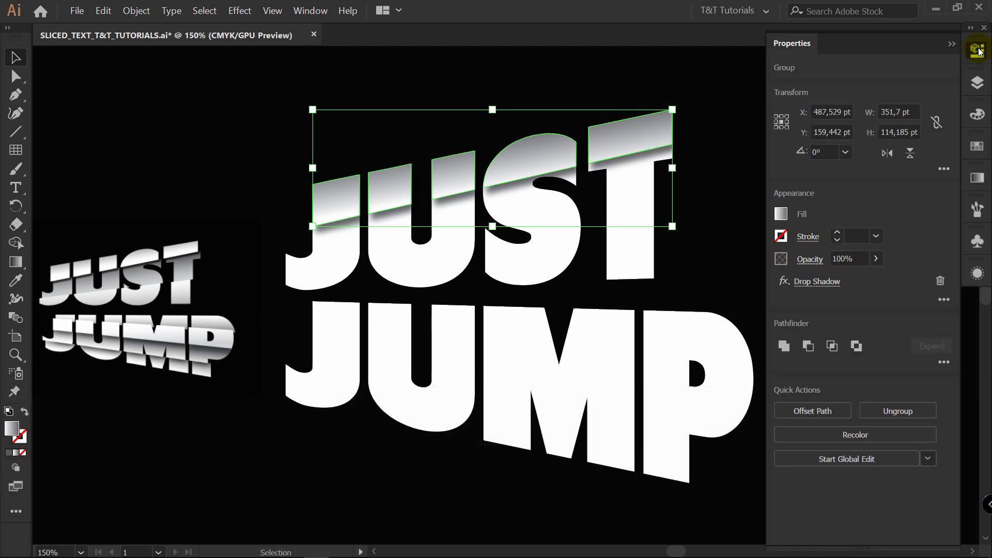
click(826, 281)
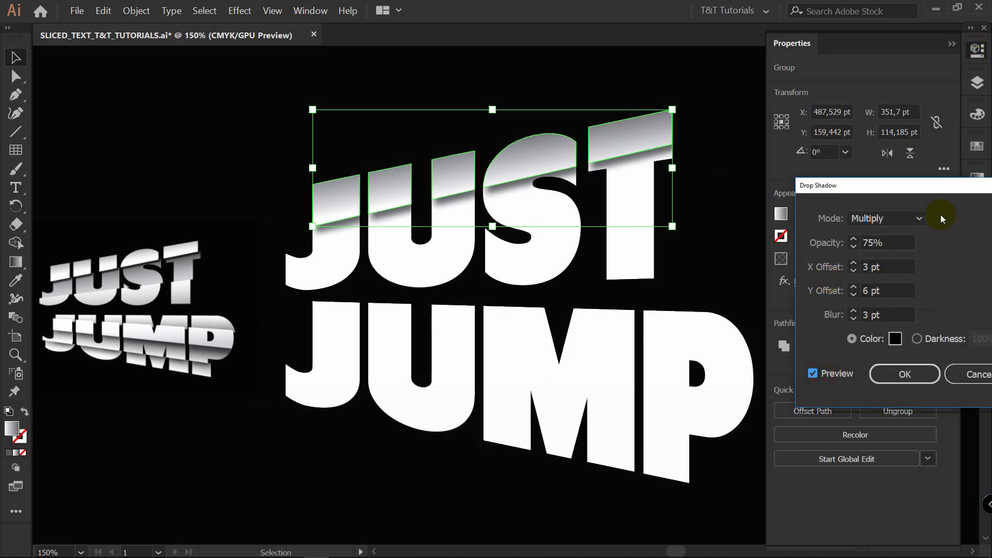
click(916, 373)
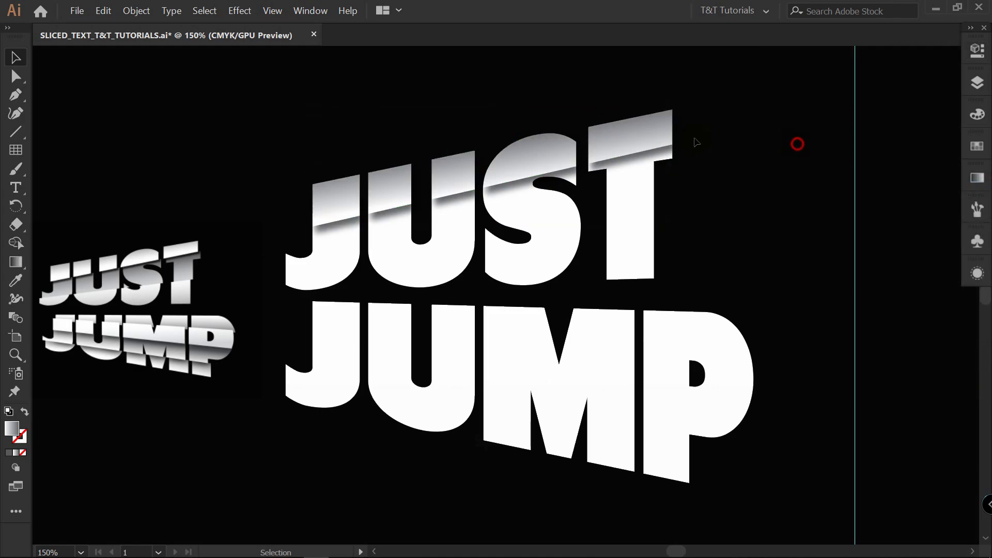
Lighten the top band's gradient by shifting its midpoint to about 67.5%, with the gradient angled at about 99.2°.
click(642, 130)
key(g)
click(977, 178)
drag(862, 278, 882, 279)
click(525, 150)
key(v)
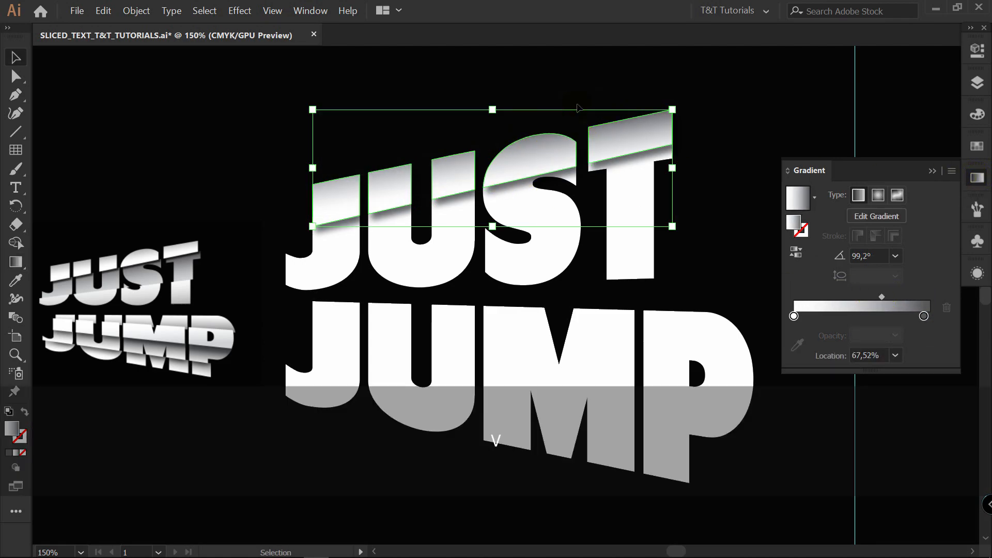
Sample the top band's gradient onto the middle band of JUST and redirect it upward at about 101.9°.
click(632, 185)
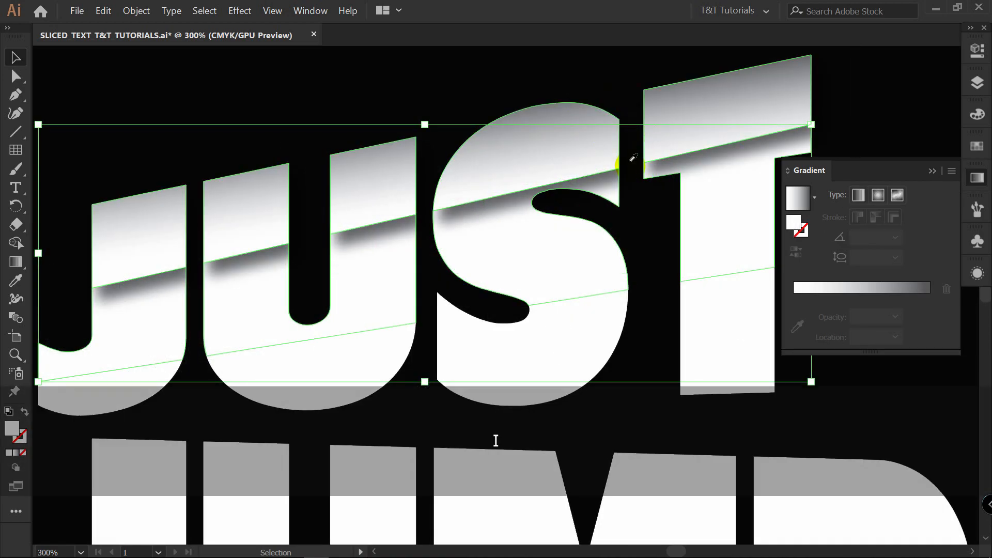
key(i)
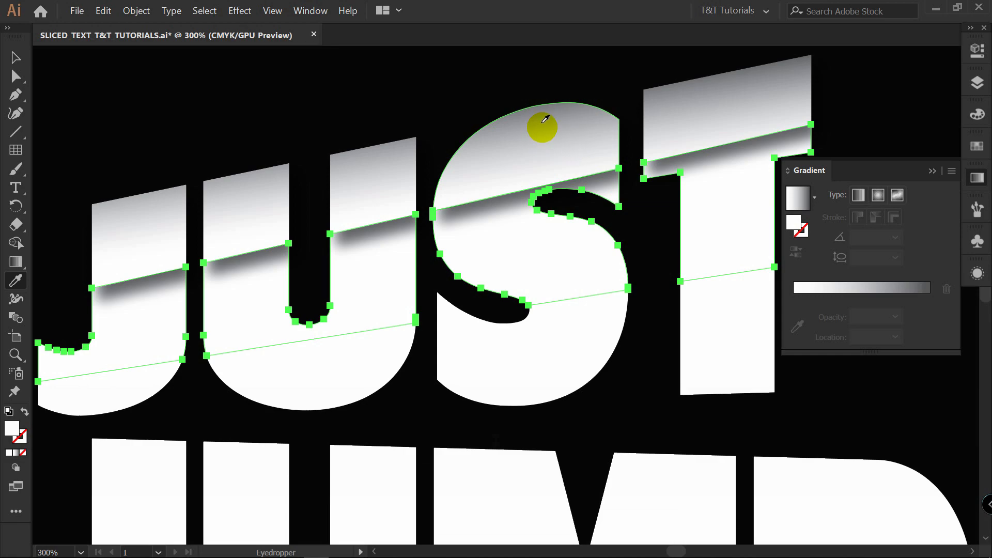
click(534, 133)
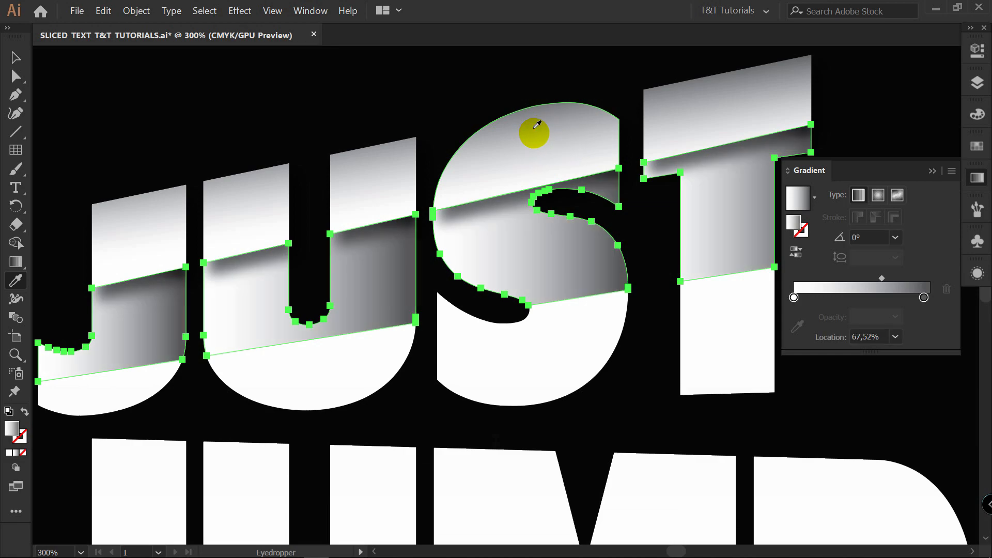
key(g)
drag(545, 325, 497, 208)
Give the middle band's gradient a darker gray end stop at 100% location and a light gray start stop.
click(928, 298)
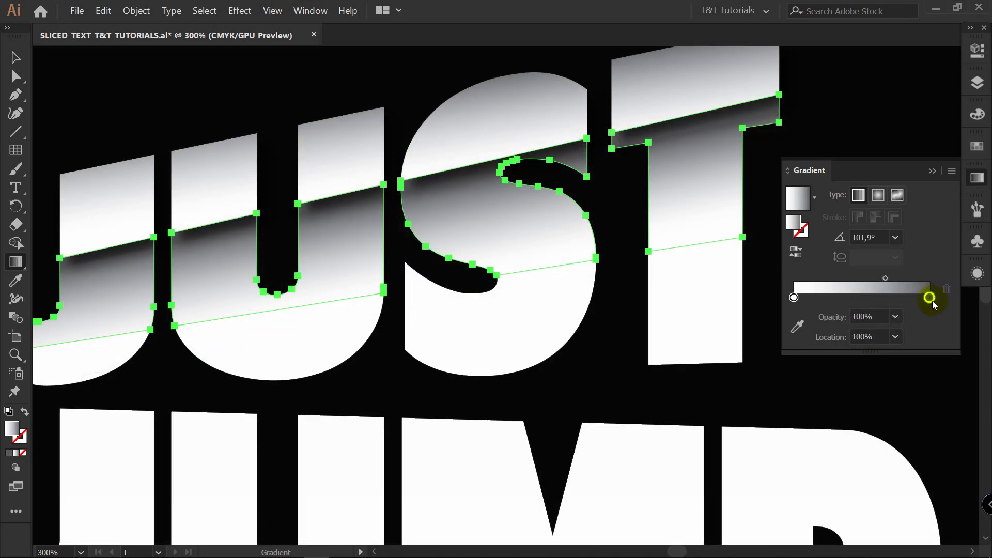
double_click(929, 298)
click(794, 298)
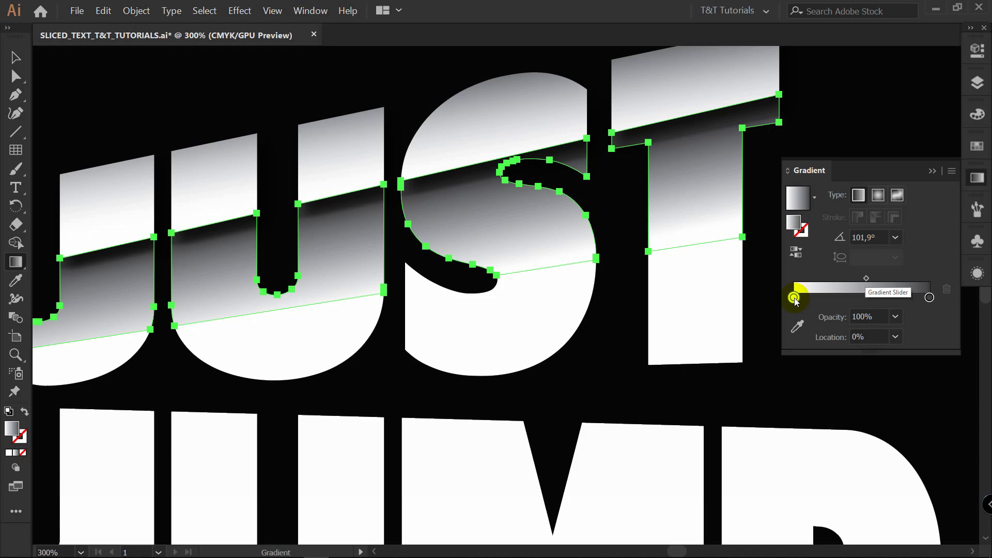
double_click(794, 298)
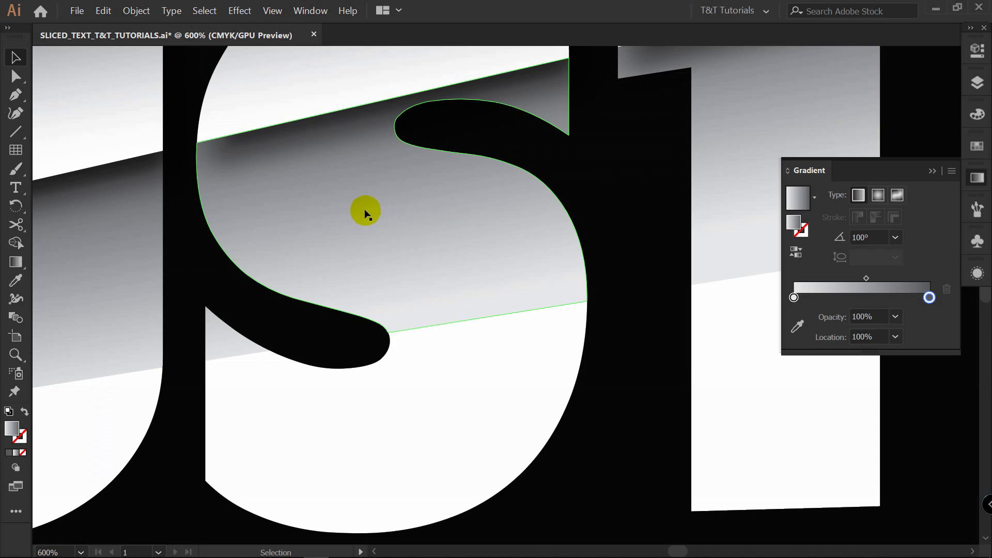
Shift the middle band of JUST slightly right along its slanted cut and raise the bottom band to close the gap.
drag(356, 212, 369, 208)
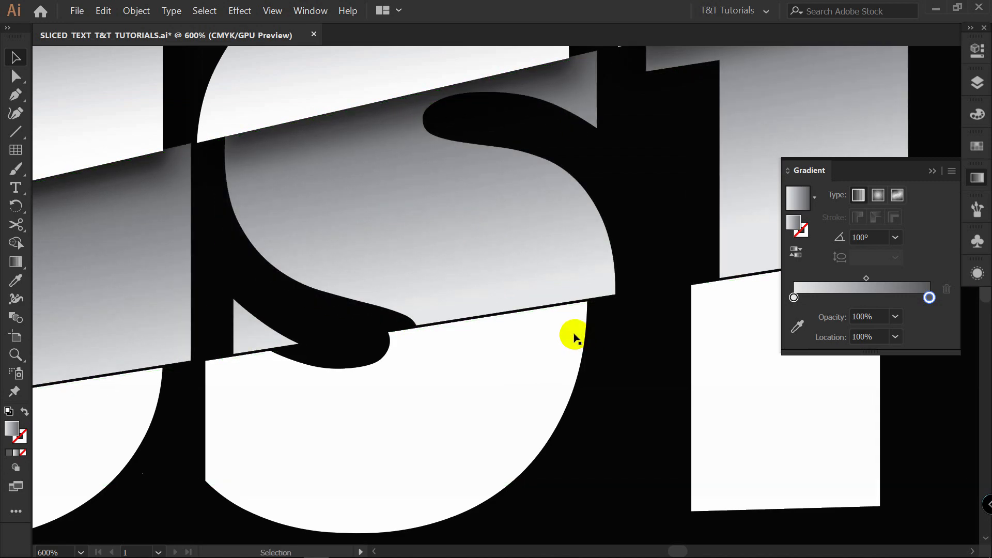
drag(556, 357, 555, 353)
click(634, 346)
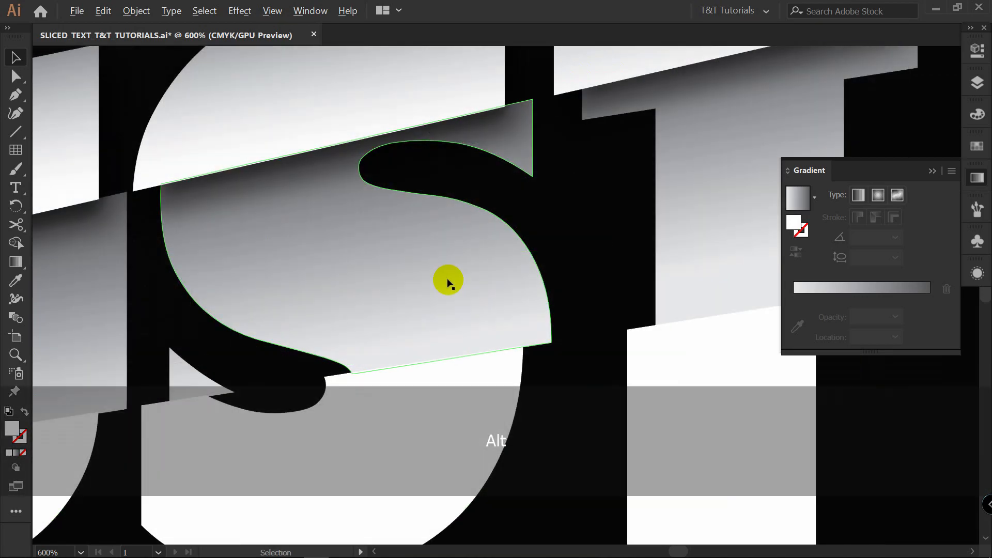
Sample the top band's gradient onto the bottom band of JUST and reverse the gradient.
scroll(445, 283, down, 3)
drag(415, 295, 454, 232)
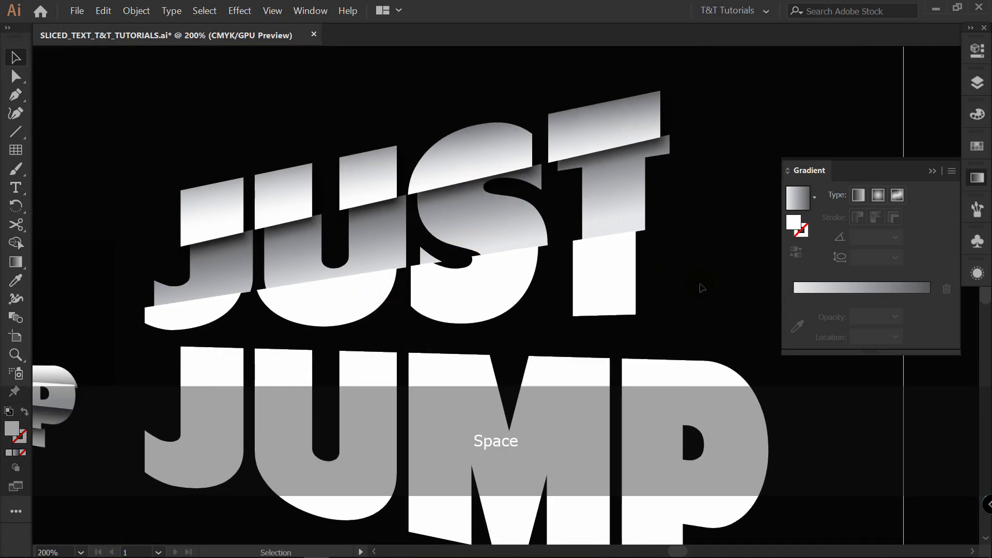
click(442, 289)
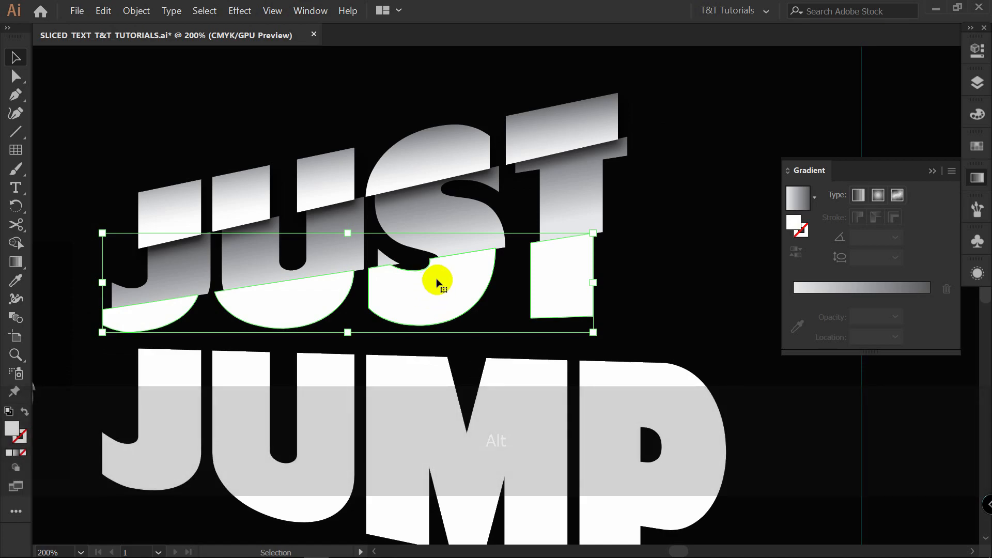
key(i)
click(454, 131)
click(434, 145)
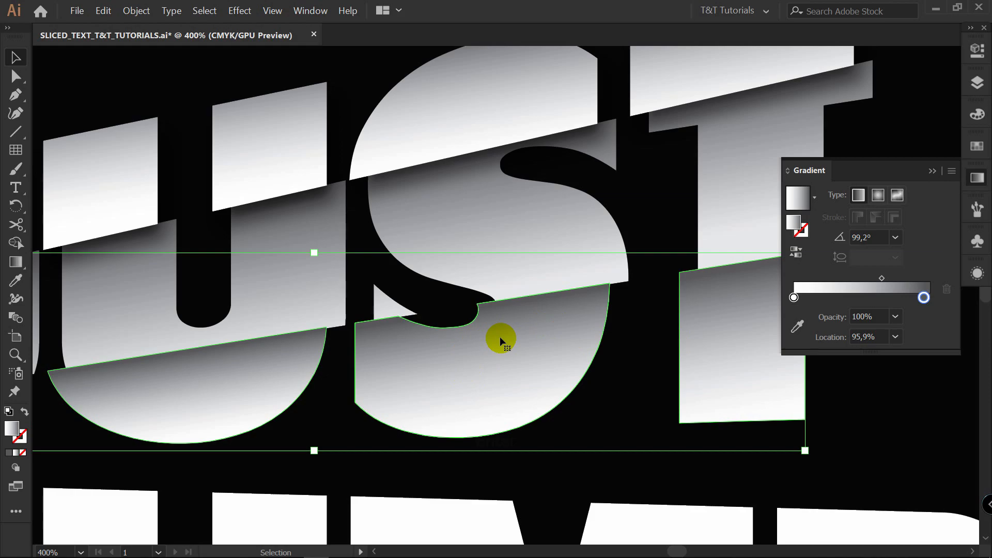
click(798, 253)
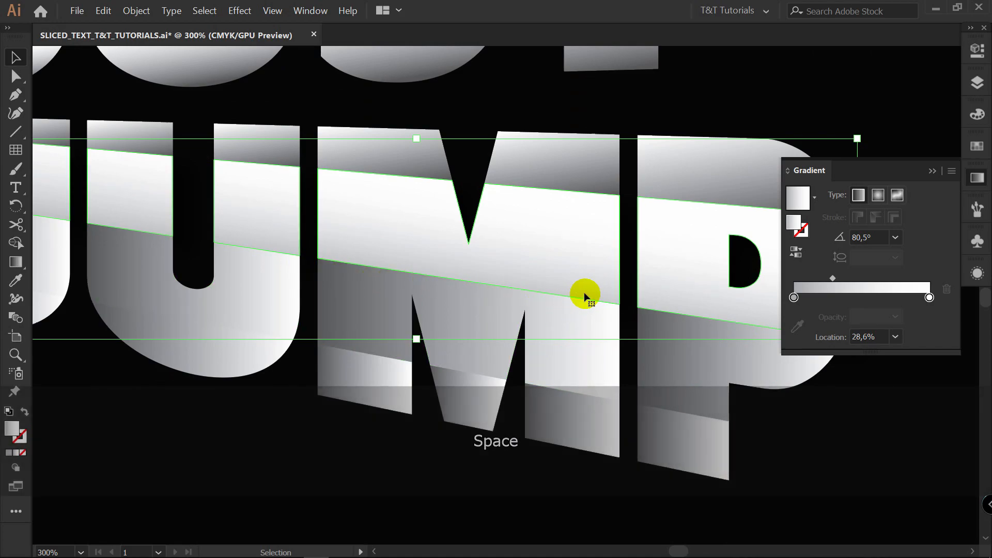
Bring the second band from the top of JUMP to the front of the stacking order.
right_click(535, 222)
mouse_move(566, 331)
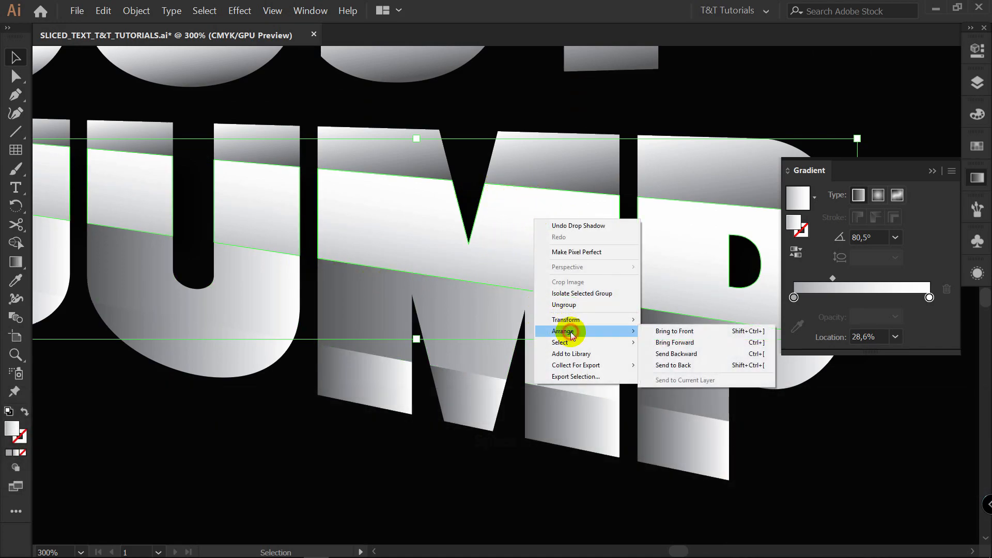
click(667, 332)
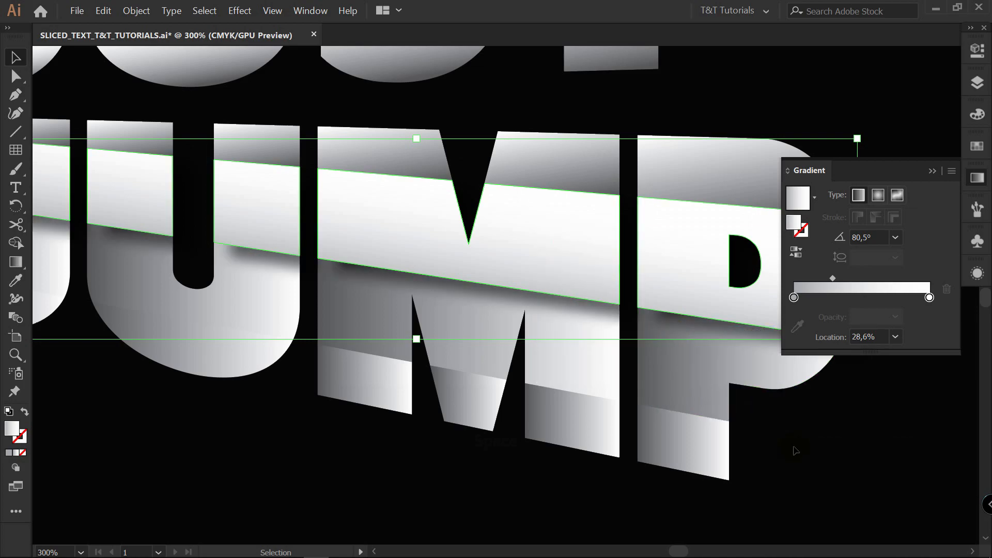
Offset the second band of JUMP slightly left and move the band below it up against its lower edge.
key(ctrl+z)
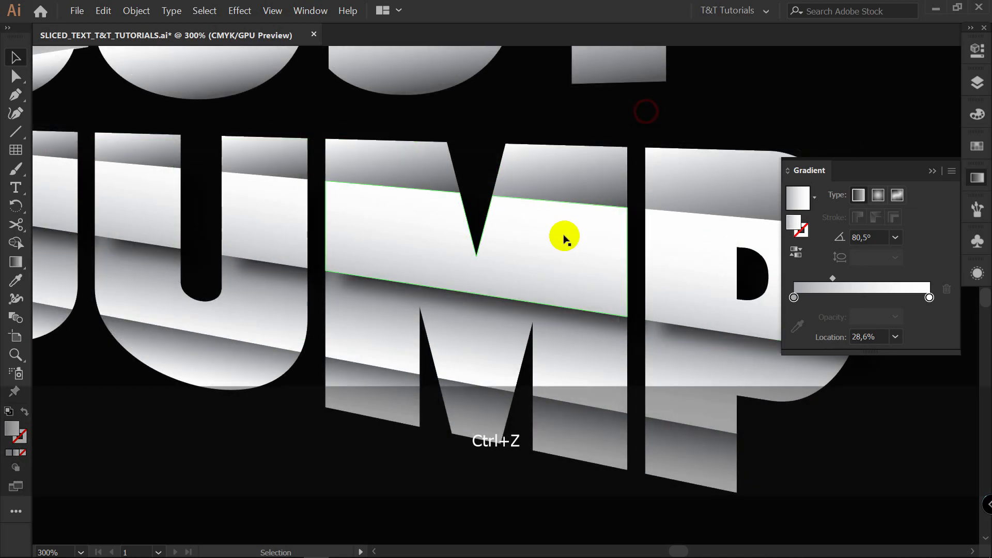
drag(565, 236, 552, 234)
key(ctrl+z)
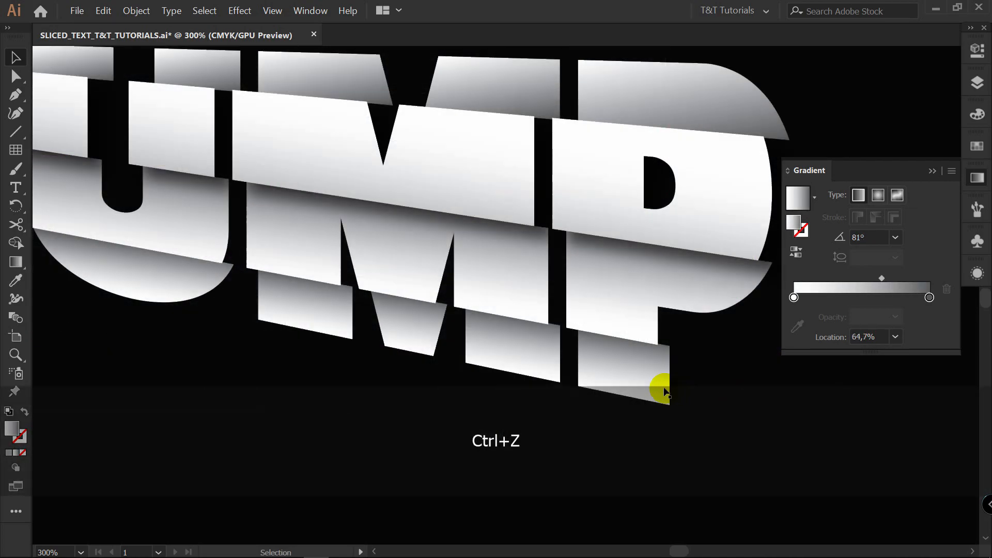
mouse_move(646, 382)
mouse_down()
mouse_move(637, 381)
mouse_move(645, 372)
mouse_up()
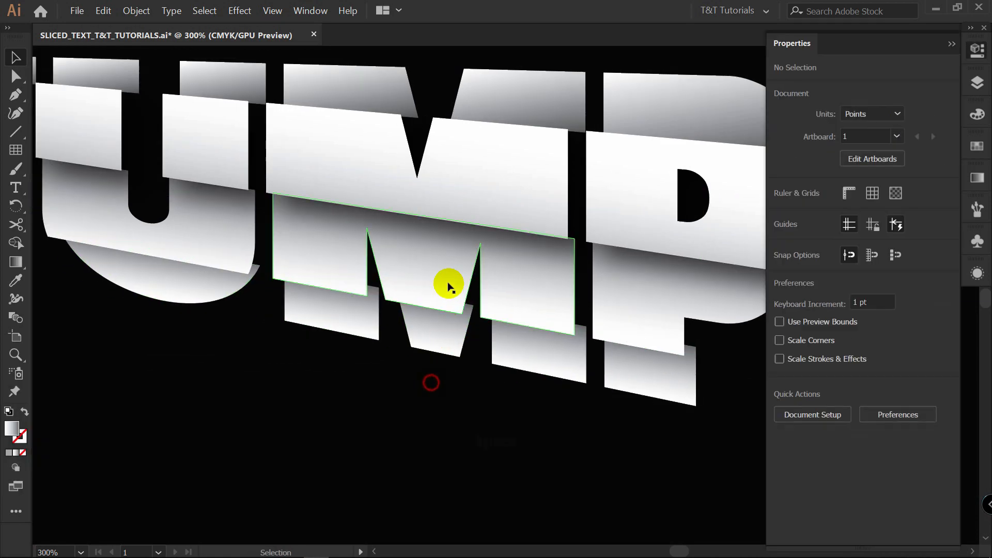
click(444, 299)
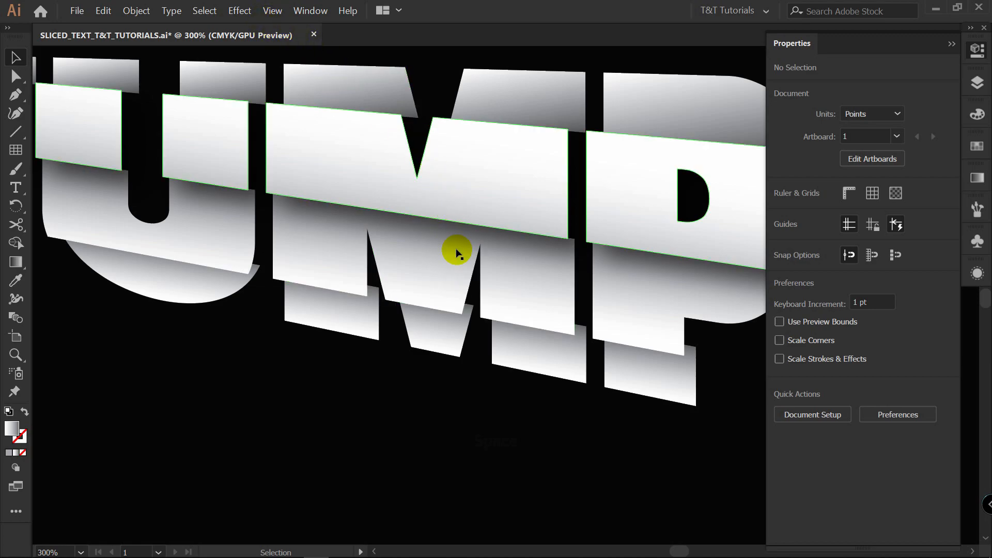
Copy the appearance of the first group in the JUST JUMP layer onto the group holding JUMP's third band.
click(451, 282)
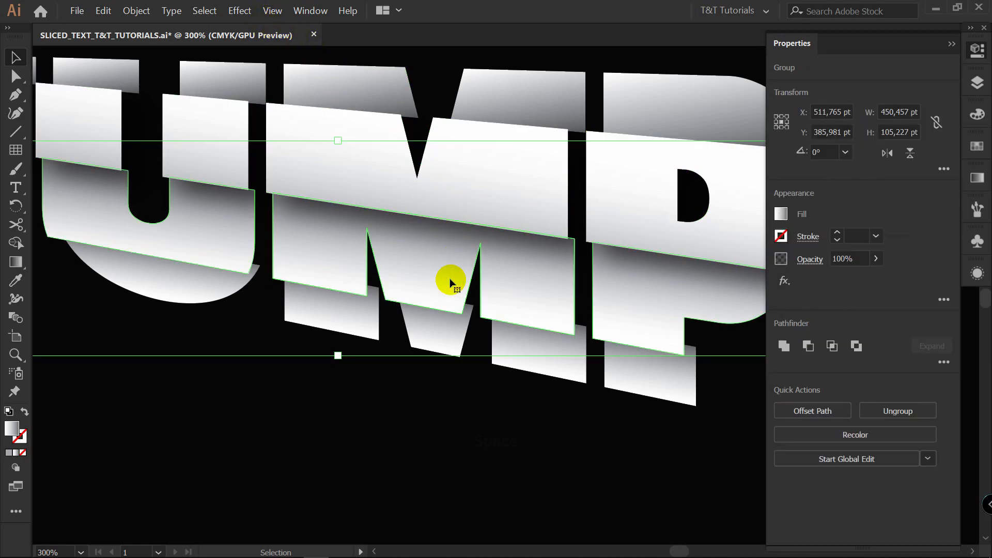
key(F7)
click(731, 177)
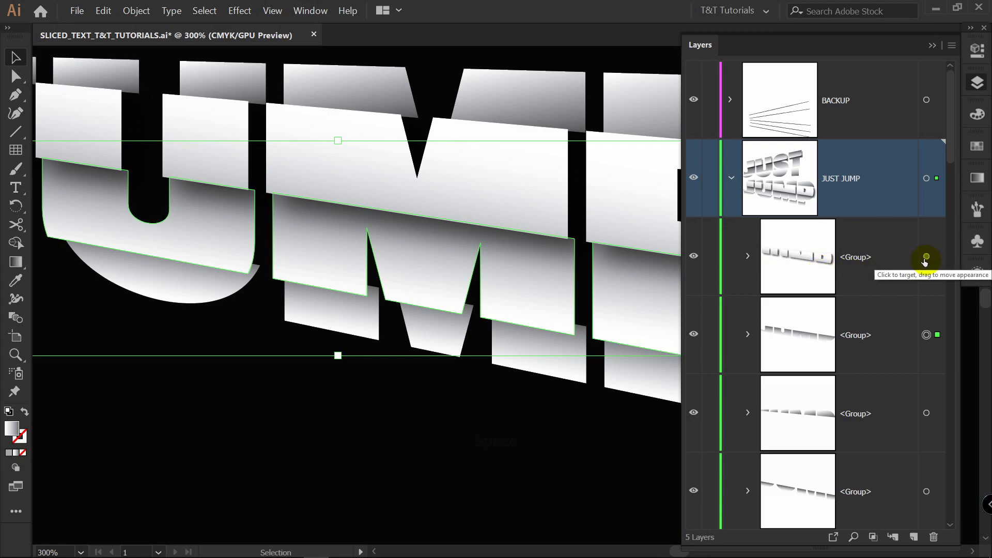
key(alt)
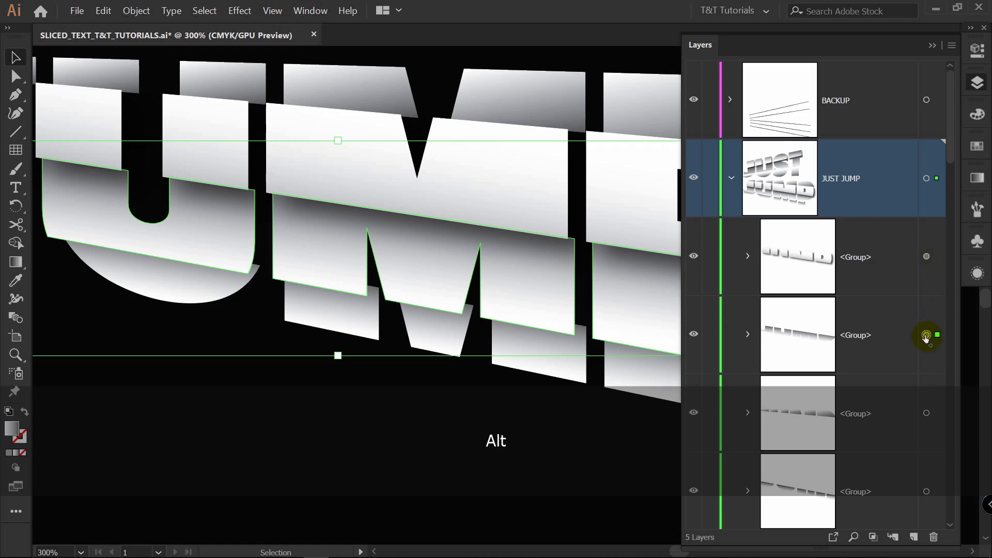
drag(925, 338, 925, 337)
click(537, 408)
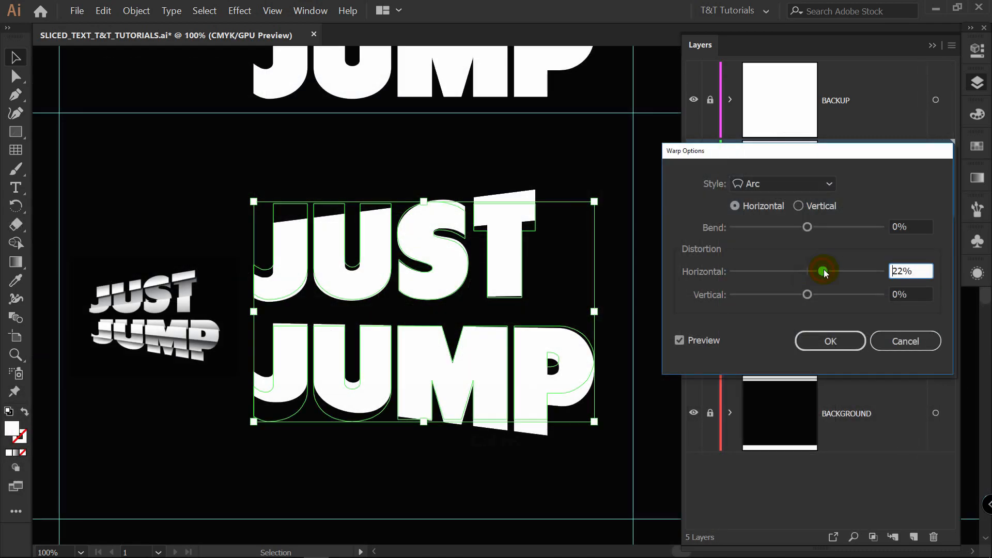
drag(823, 270, 829, 272)
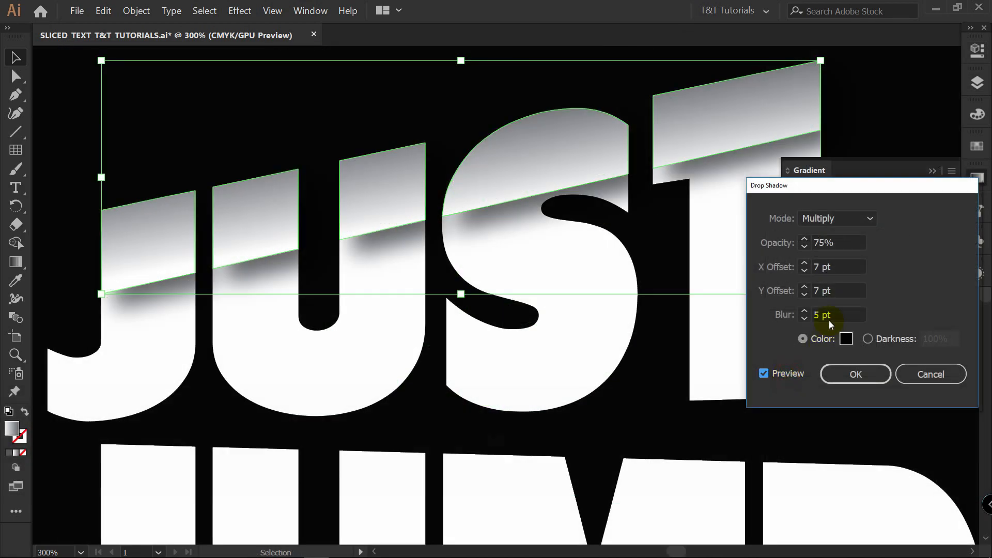
drag(851, 186, 887, 188)
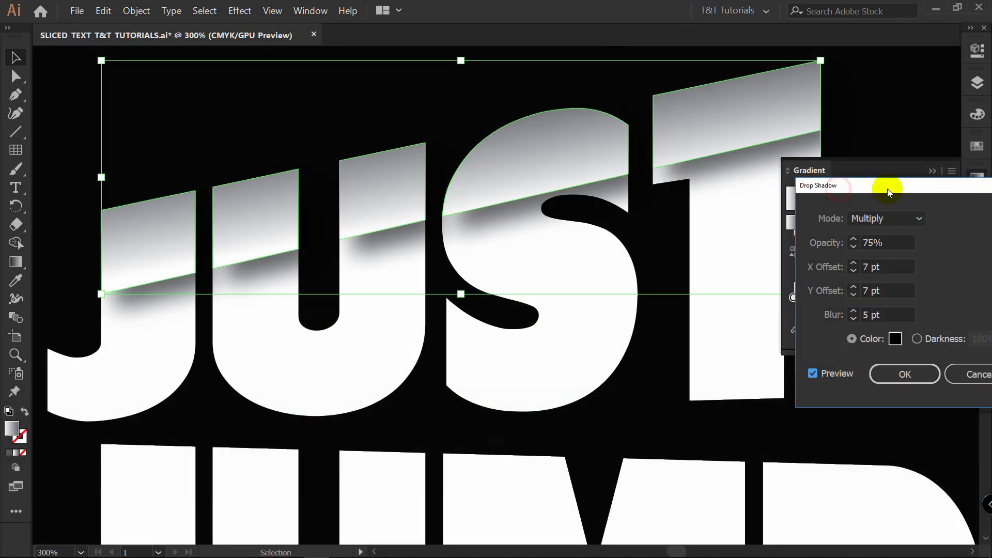
double_click(862, 317)
text(7)
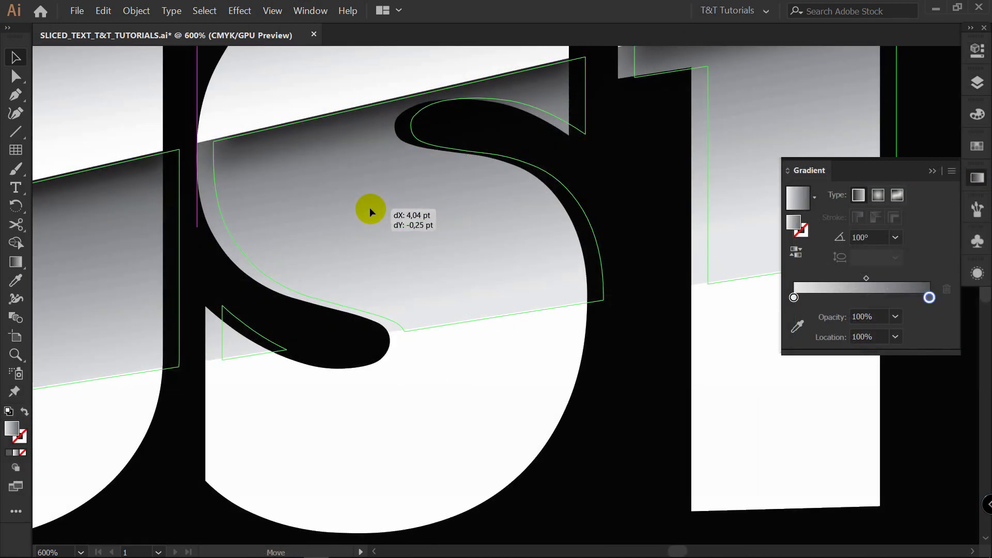
drag(370, 207, 372, 209)
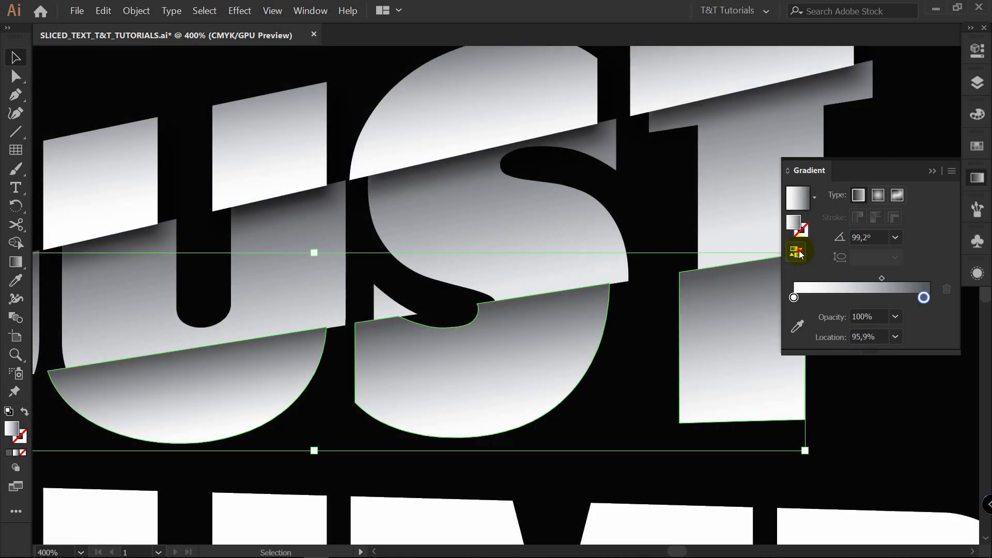
click(797, 252)
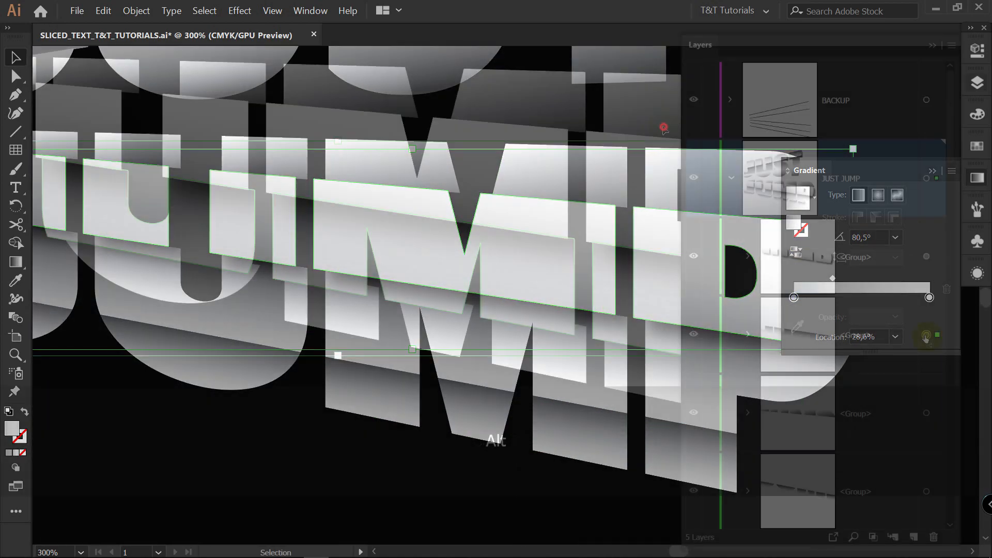
alt+click(925, 335)
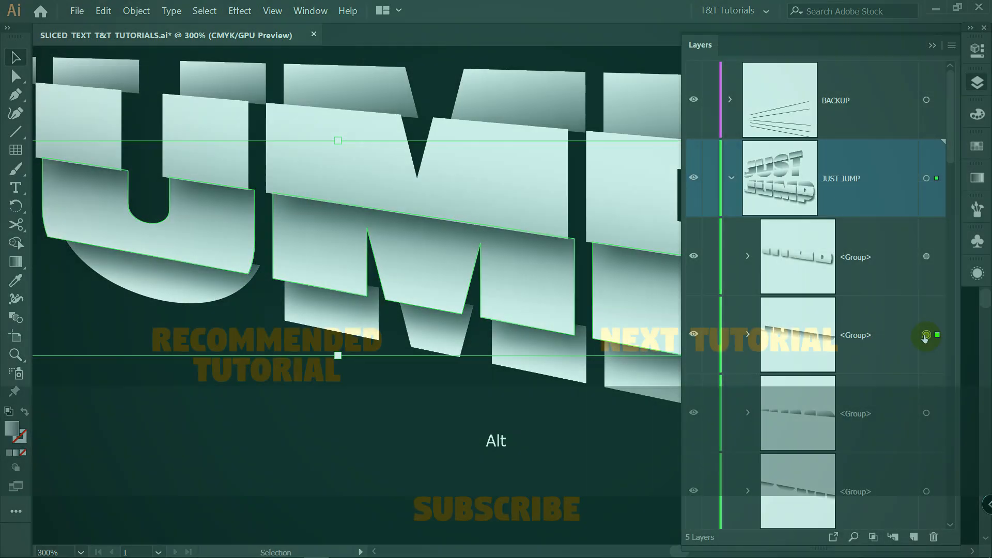